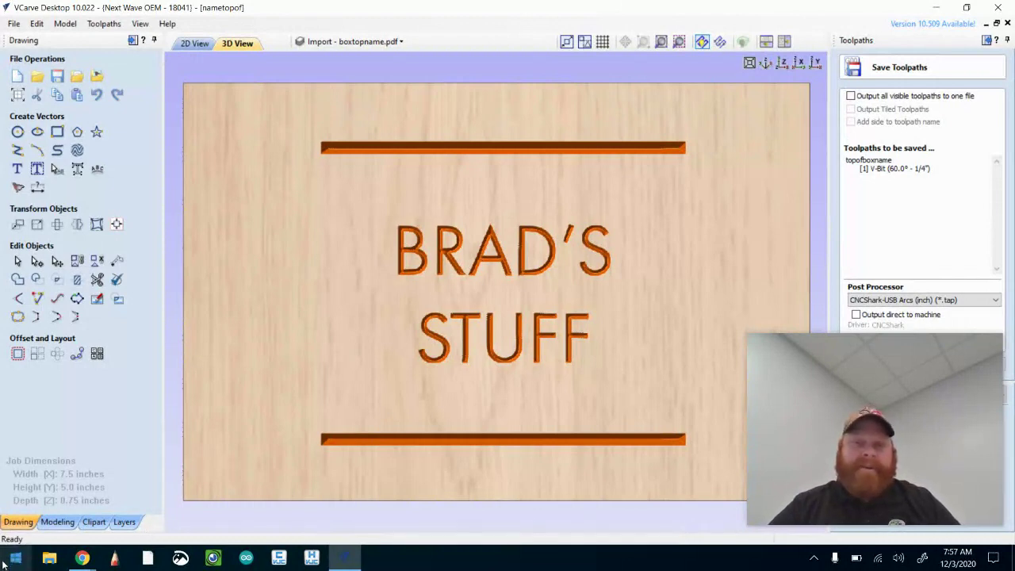
Leave VCarve and bring the Adobe Spark welcome page in Chrome to the front
{"action": "mouse_move", "coordinate": [88, 561]}
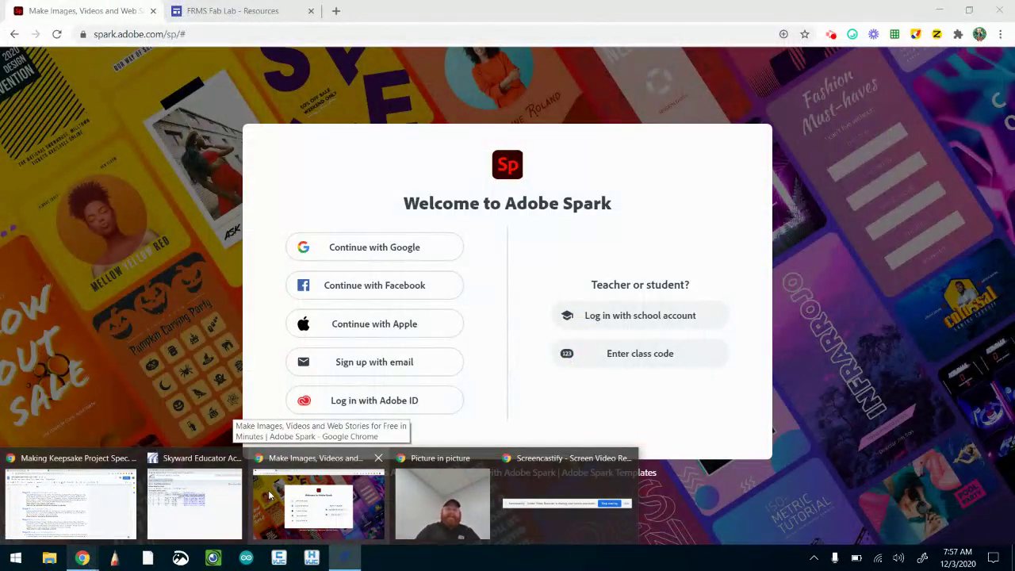
{"action": "left_click", "coordinate": [270, 495]}
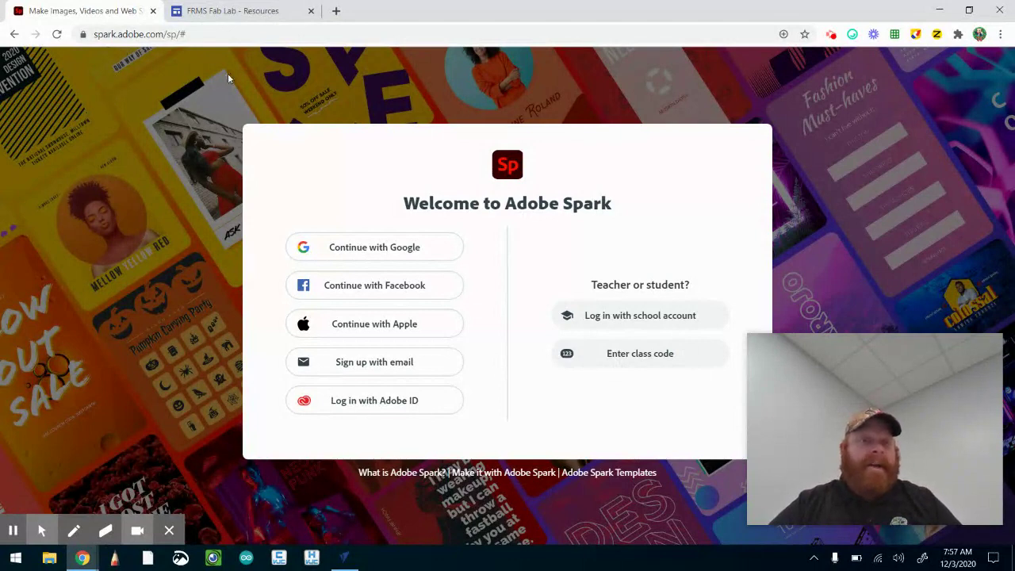
Start the school-account sign-in to Adobe Spark through Google and pick the school account
{"action": "left_click", "coordinate": [613, 324]}
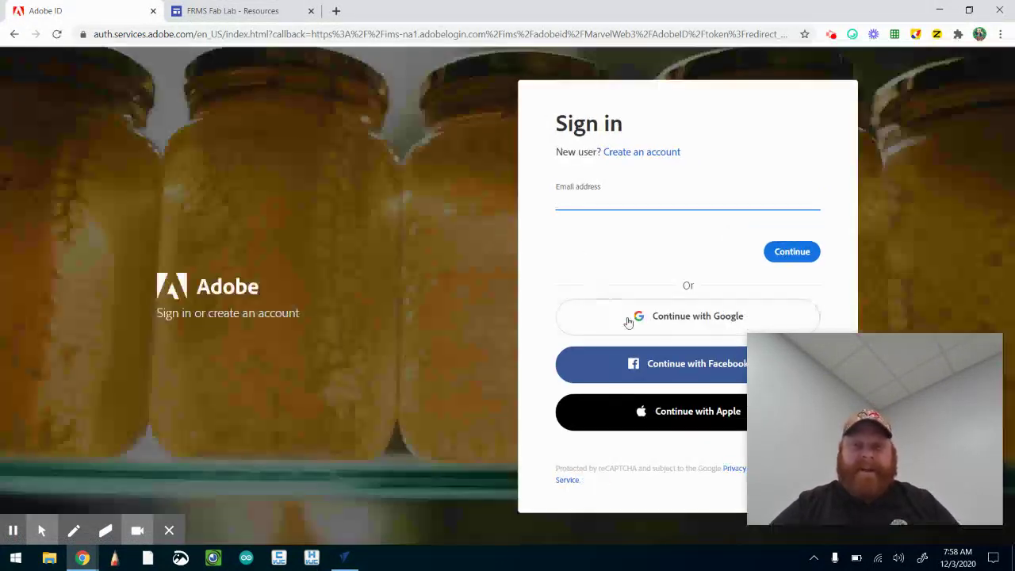
{"action": "left_click", "coordinate": [630, 322]}
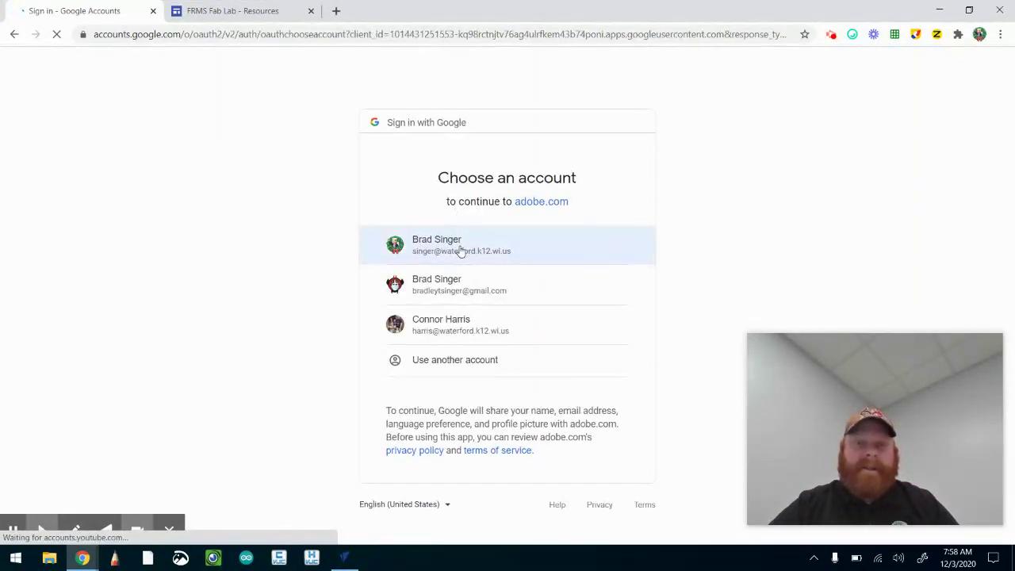
{"action": "left_click", "coordinate": [459, 251]}
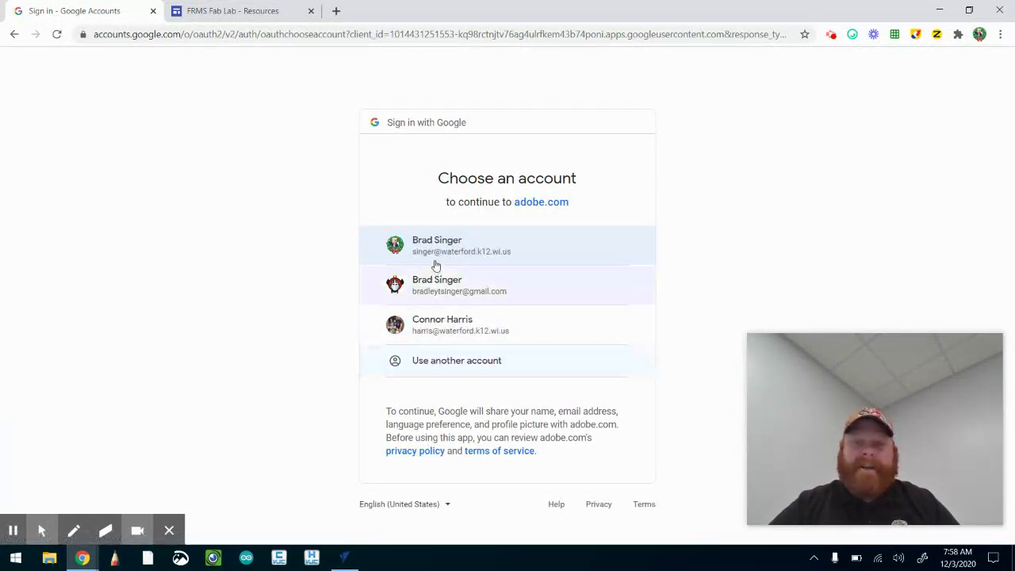
Confirm the school Google account as an Enterprise ID, then return to VCarve while Spark loads
{"action": "left_click", "coordinate": [434, 255]}
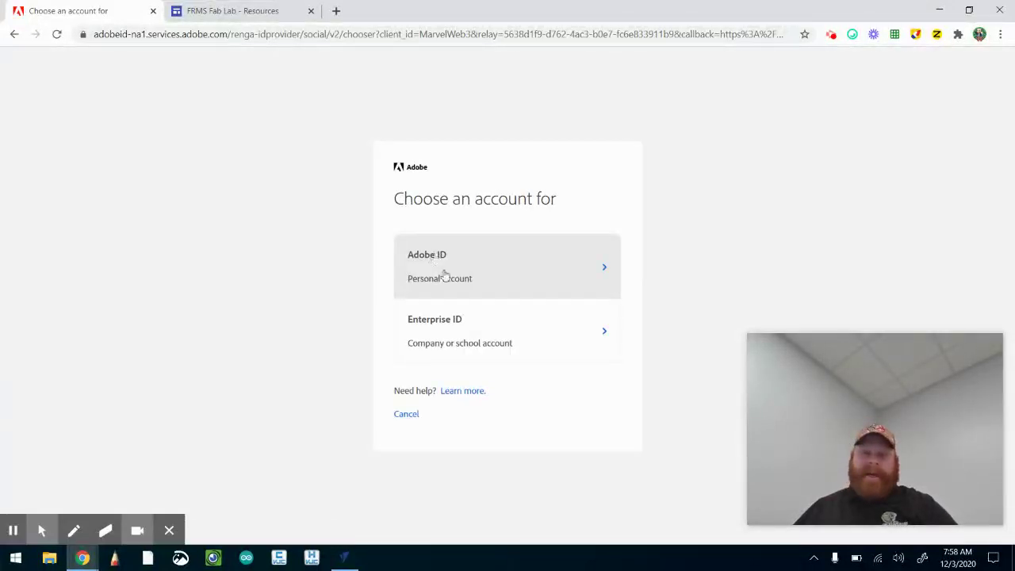
{"action": "left_click", "coordinate": [462, 340]}
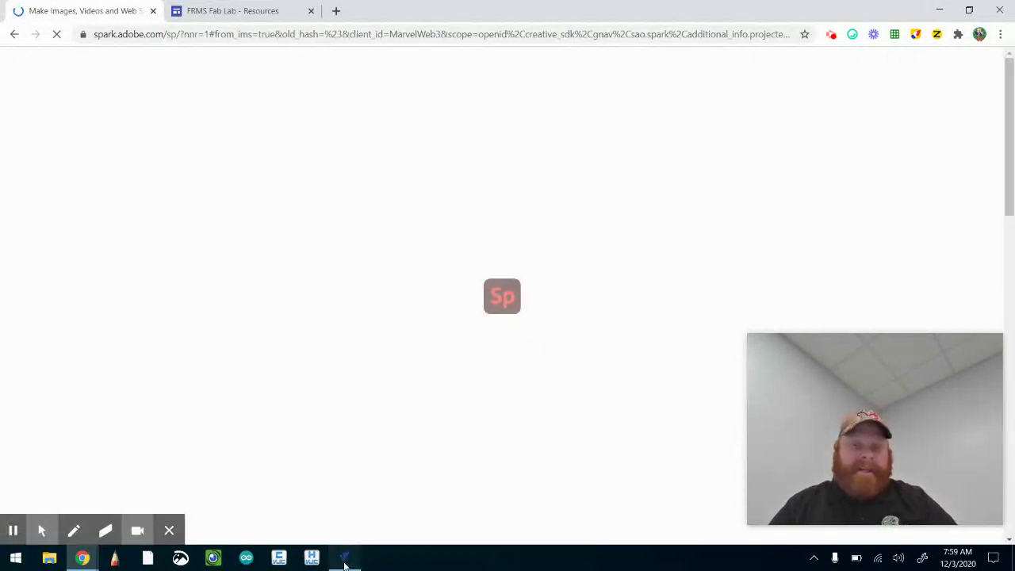
{"action": "left_click", "coordinate": [344, 564]}
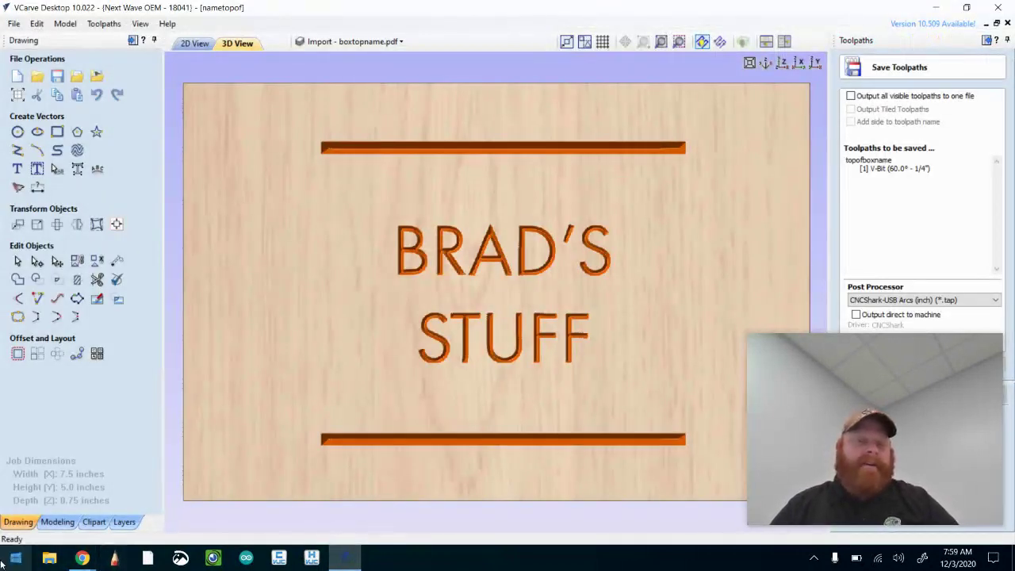
Switch between VCarve and Chrome, ending on the loaded Spark home page with recent projects
{"action": "mouse_move", "coordinate": [84, 559]}
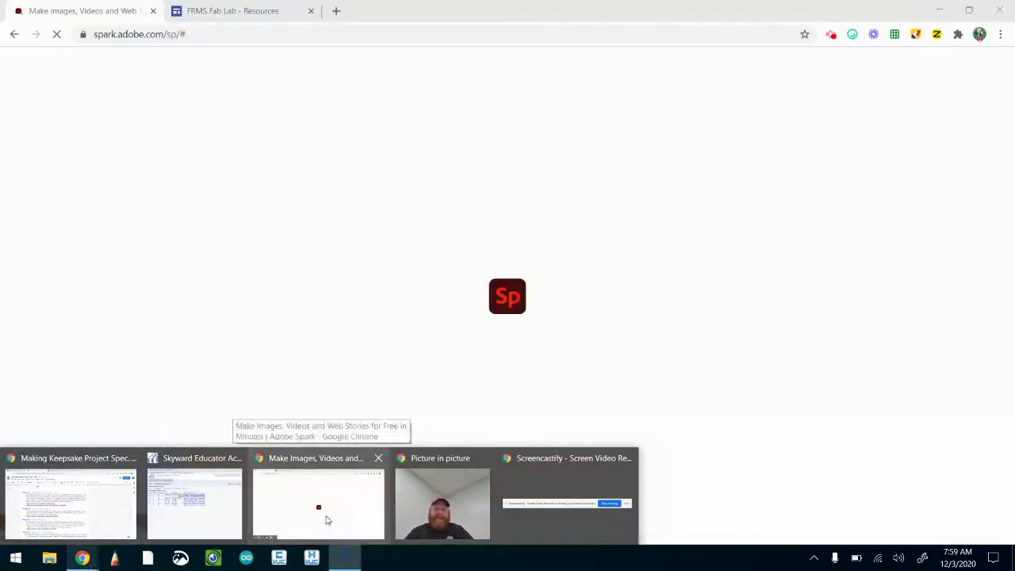
{"action": "left_click", "coordinate": [326, 519]}
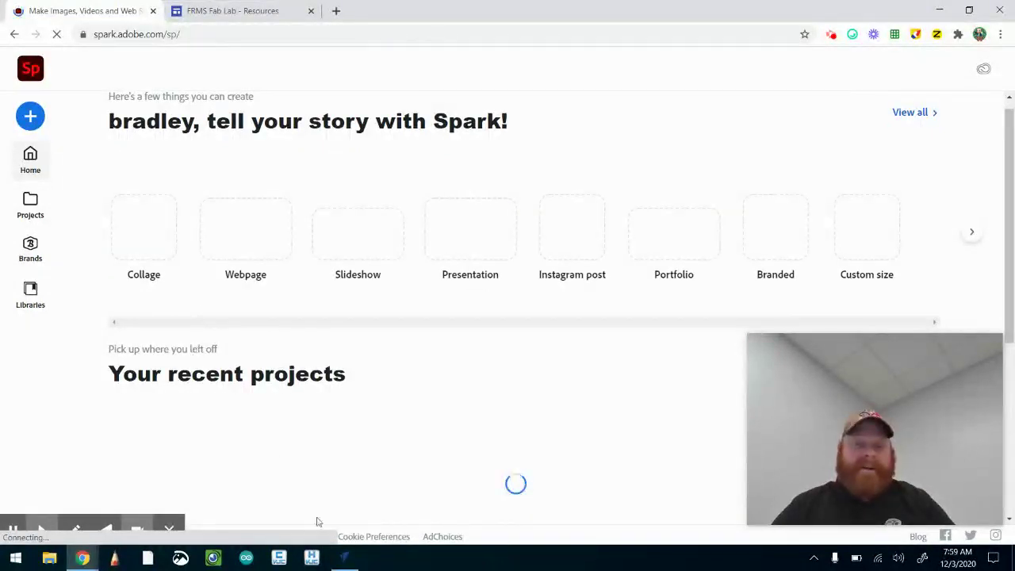
{"action": "left_click", "coordinate": [343, 559]}
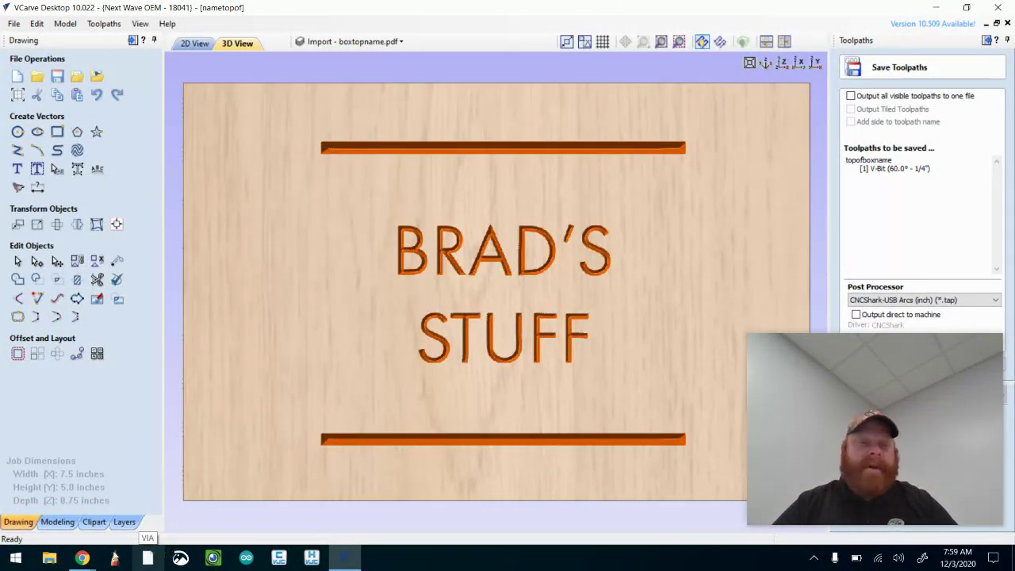
{"action": "mouse_move", "coordinate": [82, 558]}
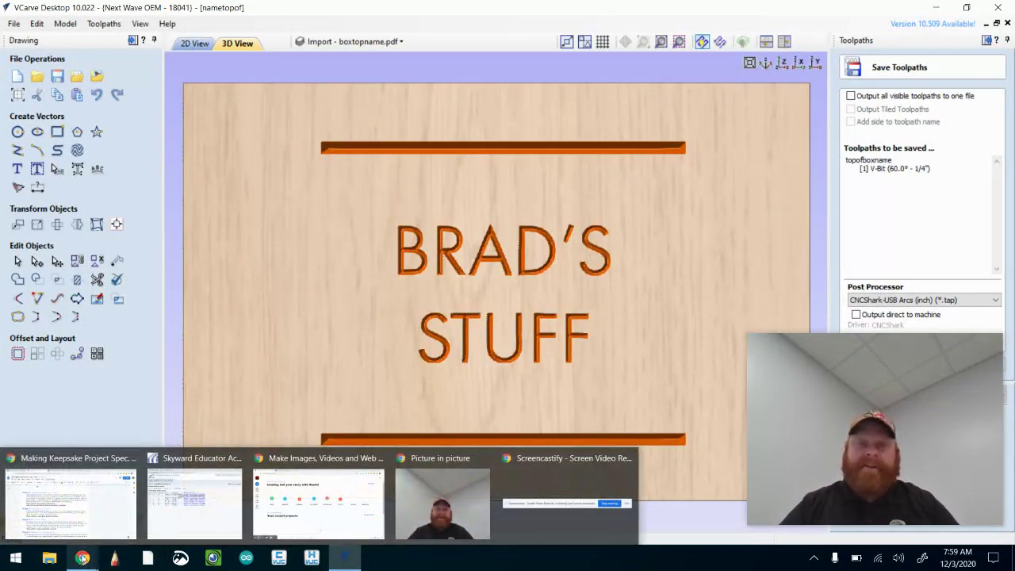
{"action": "left_click", "coordinate": [290, 519]}
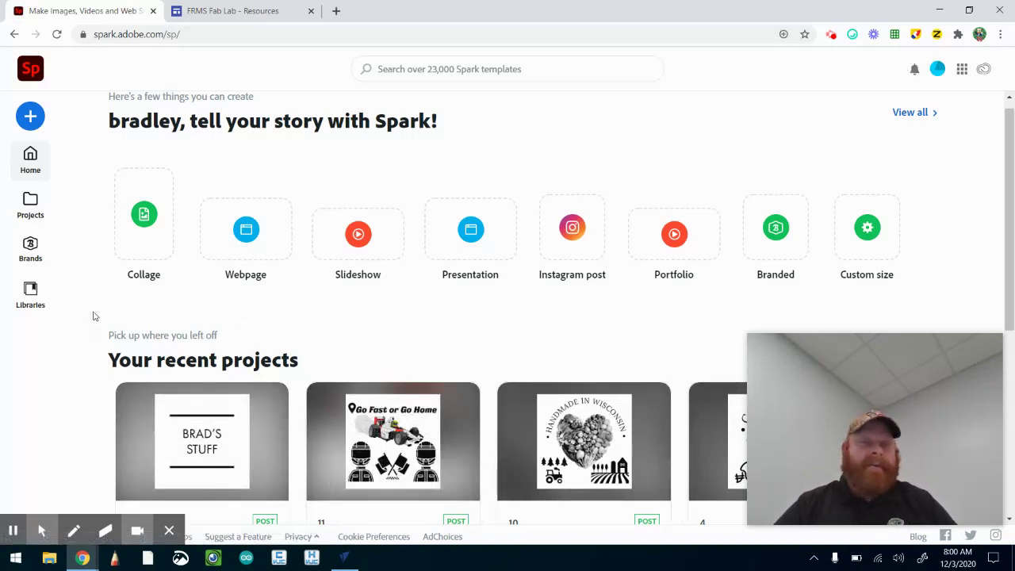
Create a new Custom size graphic project in Adobe Spark
{"action": "left_click", "coordinate": [32, 117]}
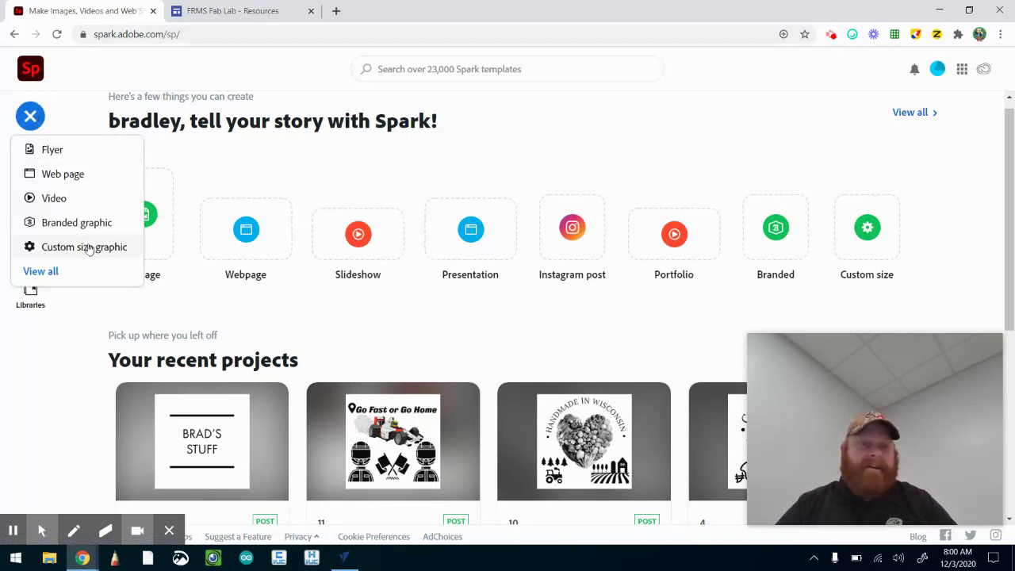
{"action": "left_click", "coordinate": [90, 248]}
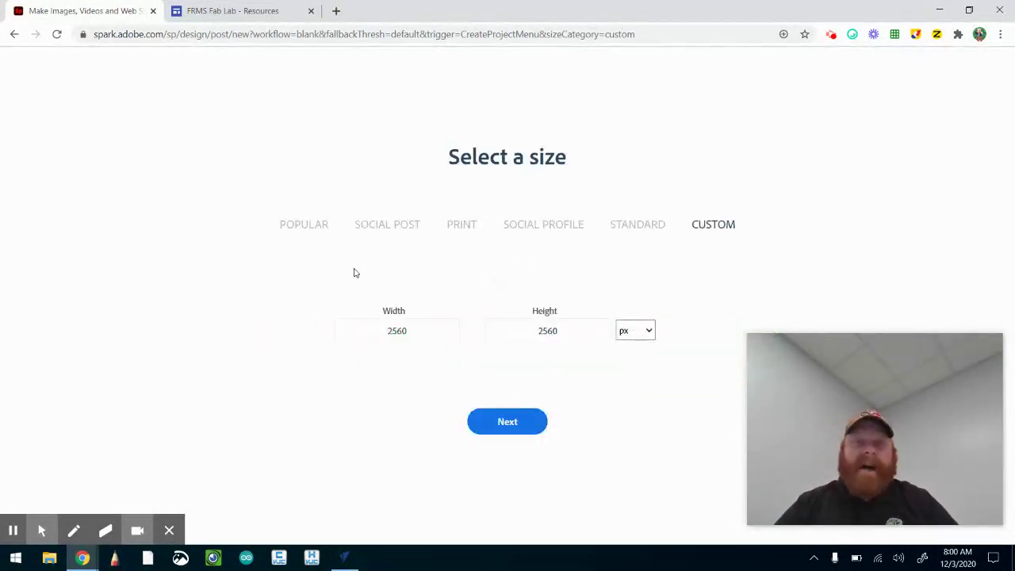
Change the graphic's width and height from 2560 to 500 px each
{"action": "left_click", "coordinate": [435, 330]}
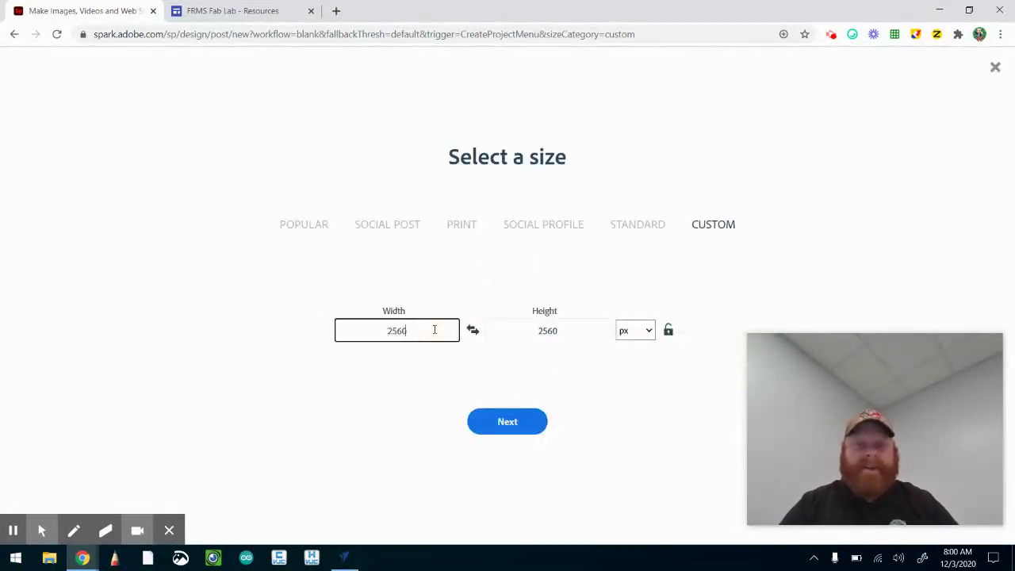
{"action": "key", "text": "BackSpace"}
{"action": "key", "text": "BackSpace"}
{"action": "key", "text": "BackSpace"}
{"action": "type", "text": "500"}
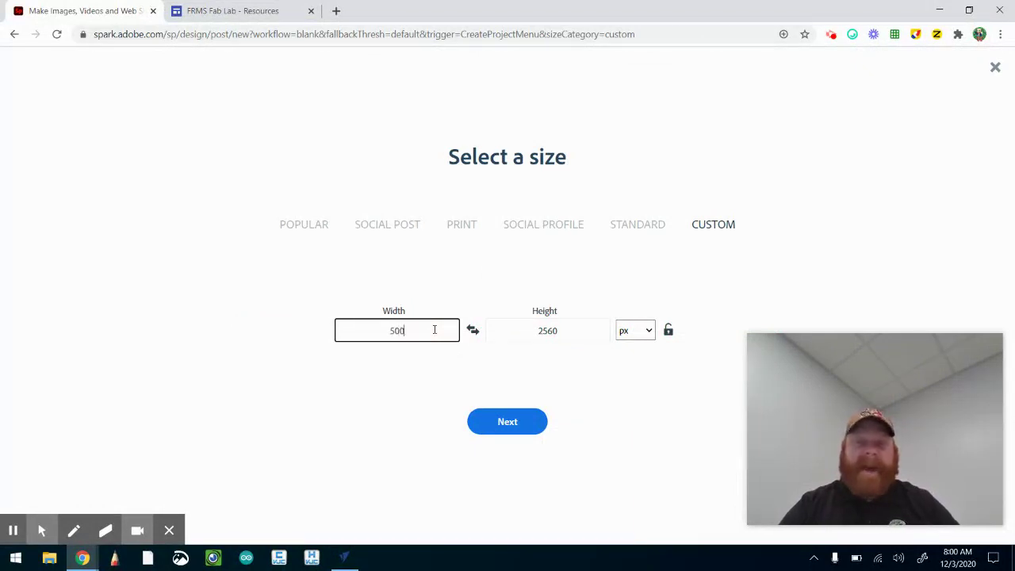
{"action": "left_click", "coordinate": [577, 333]}
{"action": "key", "text": "BackSpace"}
{"action": "key", "text": "BackSpace"}
{"action": "key", "text": "BackSpace"}
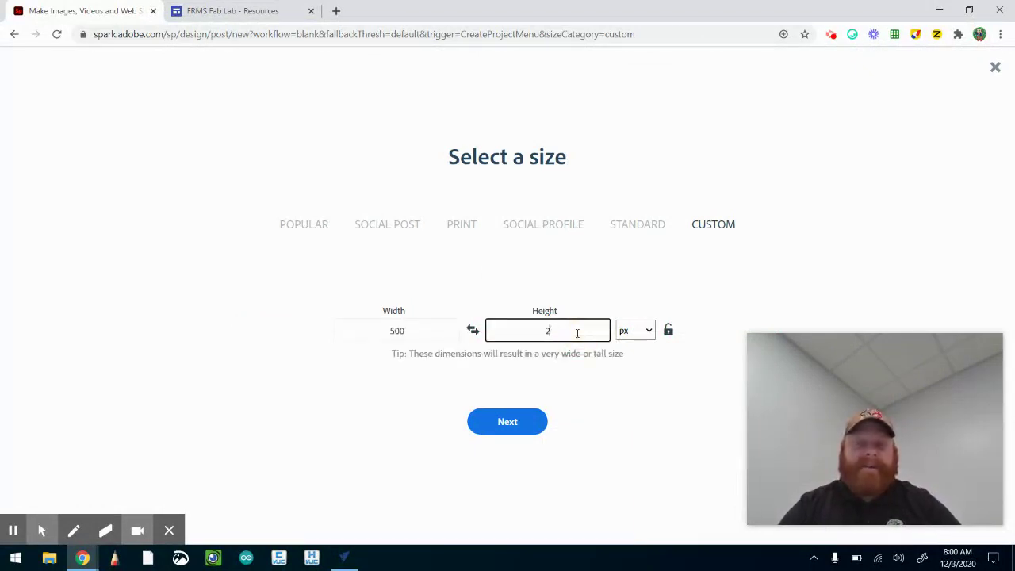
{"action": "type", "text": "500"}
{"action": "key", "text": "BackSpace"}
{"action": "key", "text": "BackSpace"}
{"action": "key", "text": "BackSpace"}
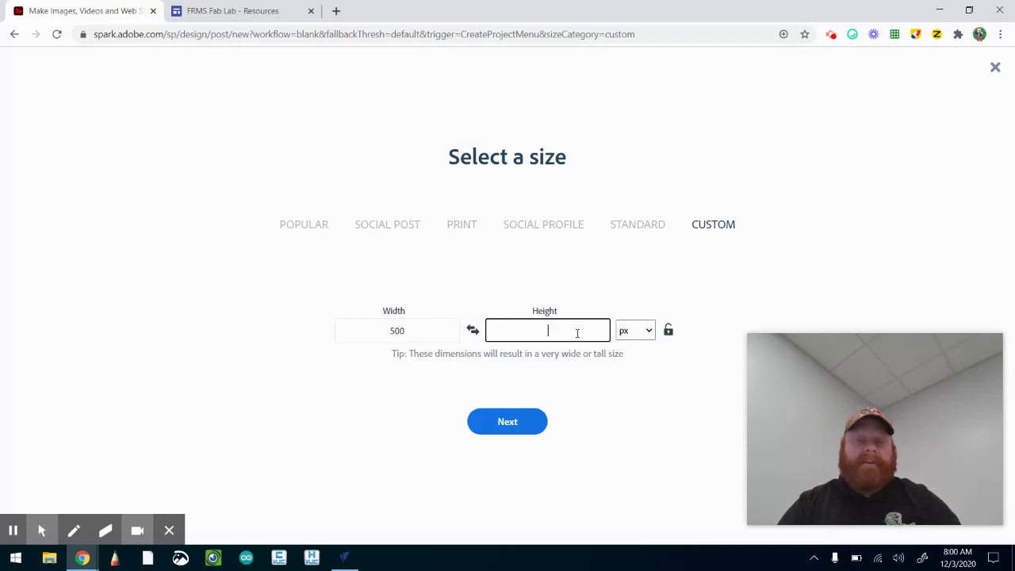
{"action": "type", "text": "500"}
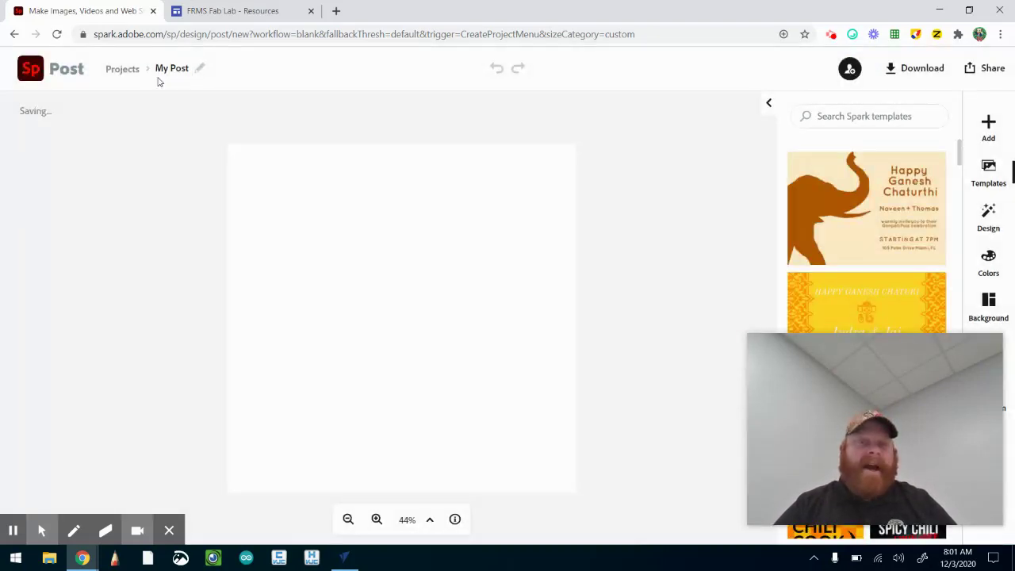
Rename the post from My Post to 'BoxTopName' and open the Add content options
{"action": "left_click", "coordinate": [165, 69]}
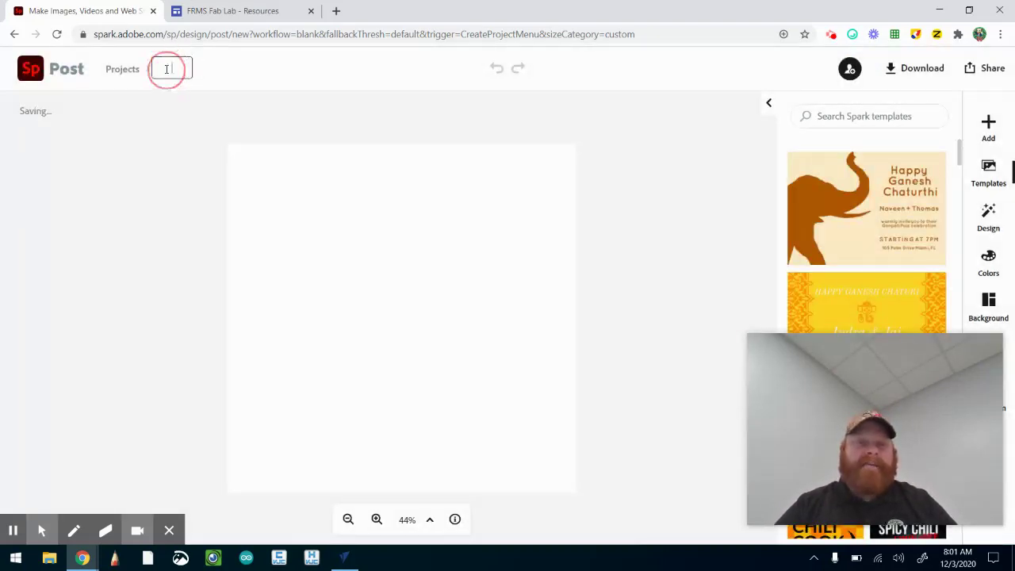
{"action": "key", "text": "BackSpace"}
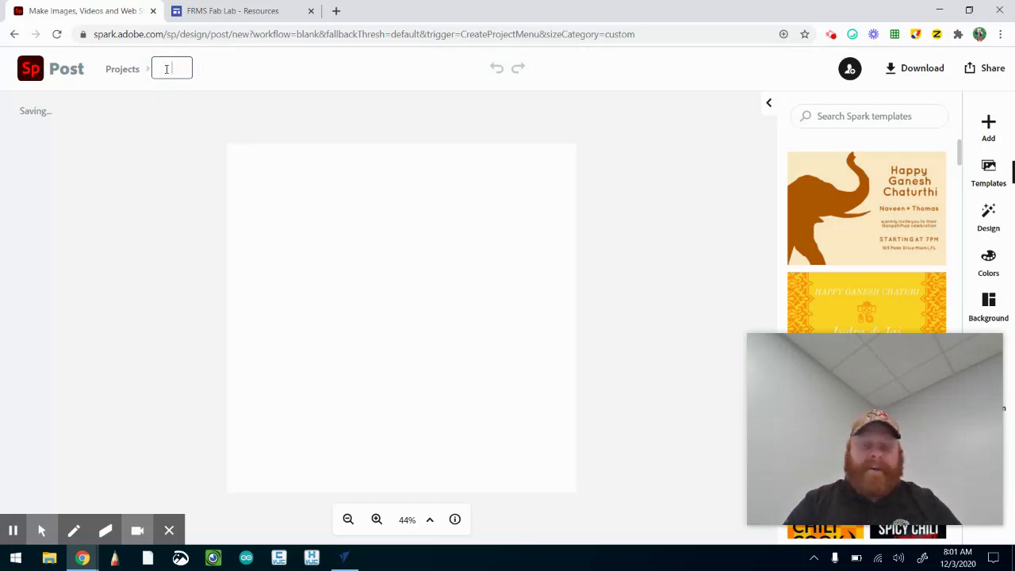
{"action": "type", "text": "BoxTop"}
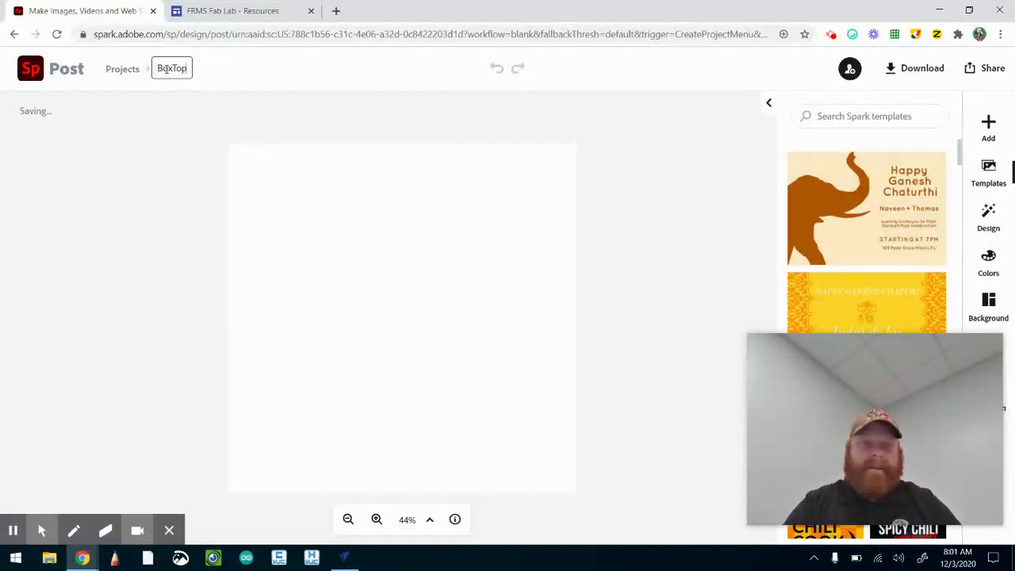
{"action": "type", "text": "Name"}
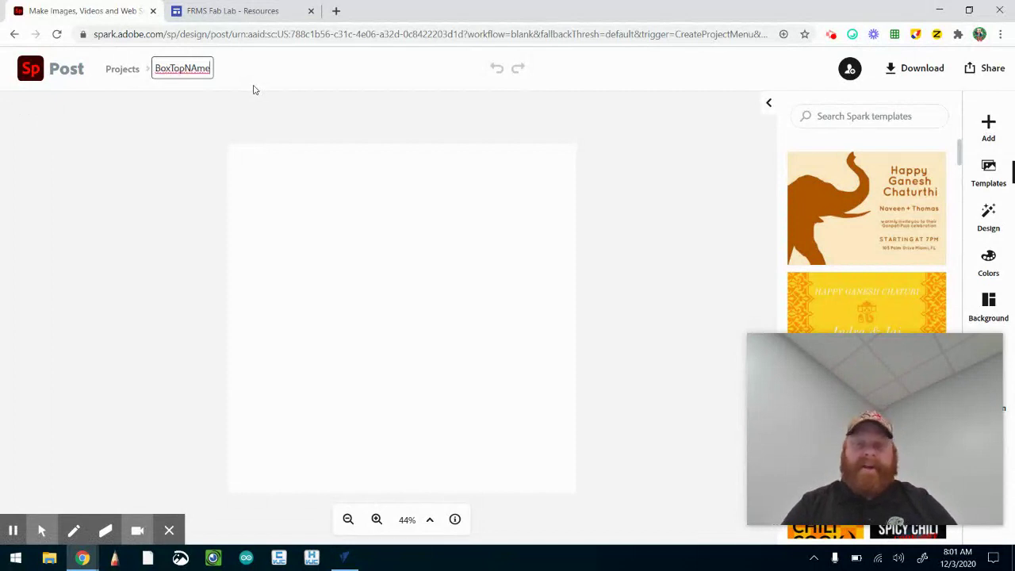
{"action": "key", "text": "BackSpace"}
{"action": "key", "text": "BackSpace"}
{"action": "key", "text": "BackSpace"}
{"action": "type", "text": "ame"}
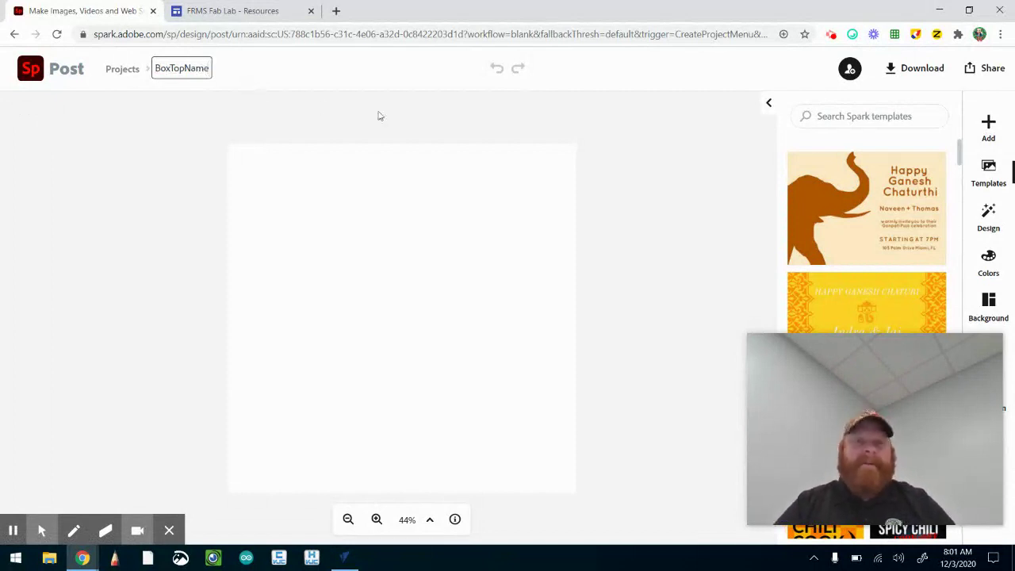
{"action": "left_click", "coordinate": [643, 168]}
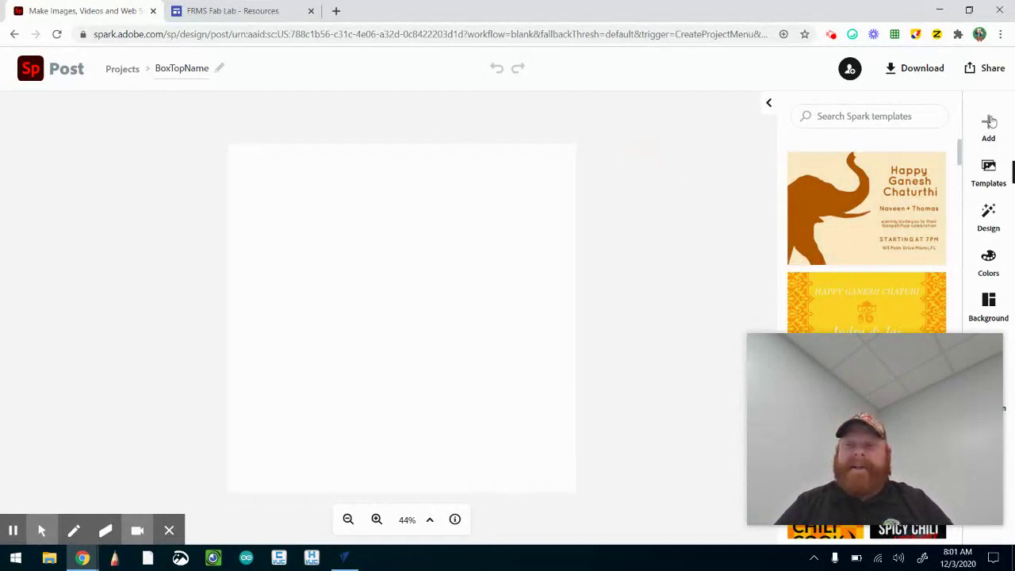
{"action": "left_click", "coordinate": [988, 127]}
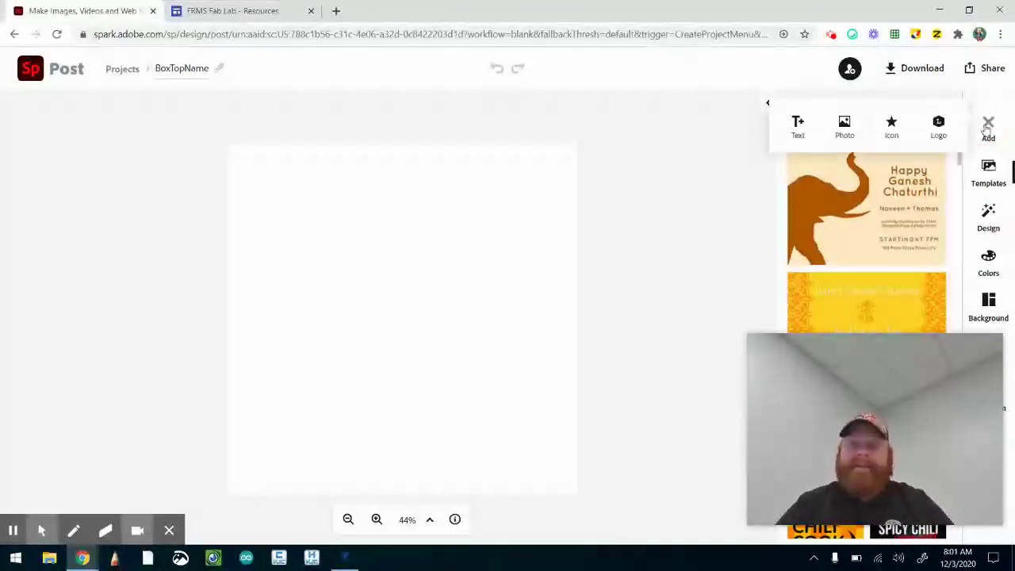
Open the Text options and browse the type templates such as OPEN and SALE
{"action": "left_click", "coordinate": [785, 124]}
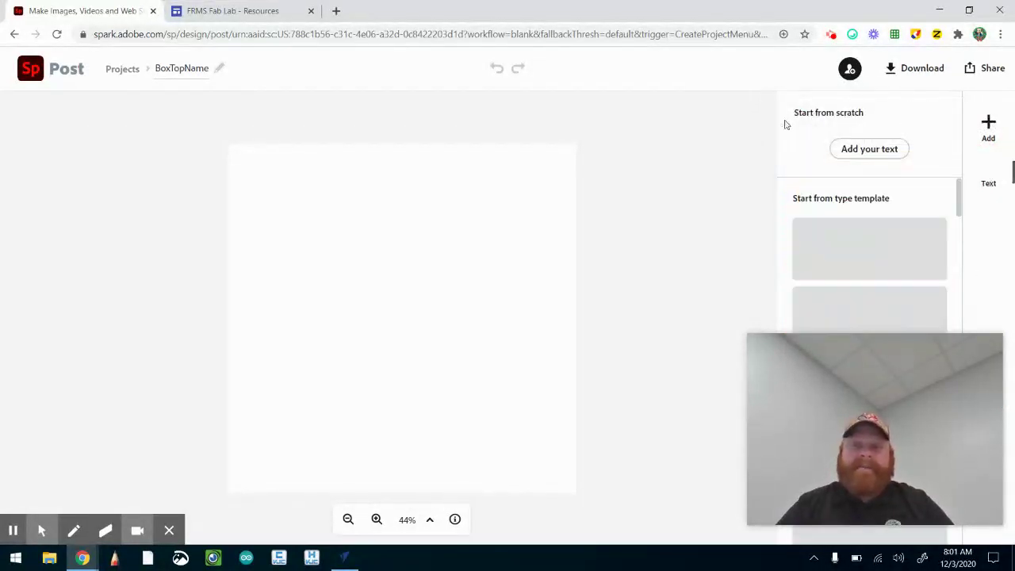
{"action": "left_click_drag", "start_coordinate": [845, 351], "coordinate": [103, 128]}
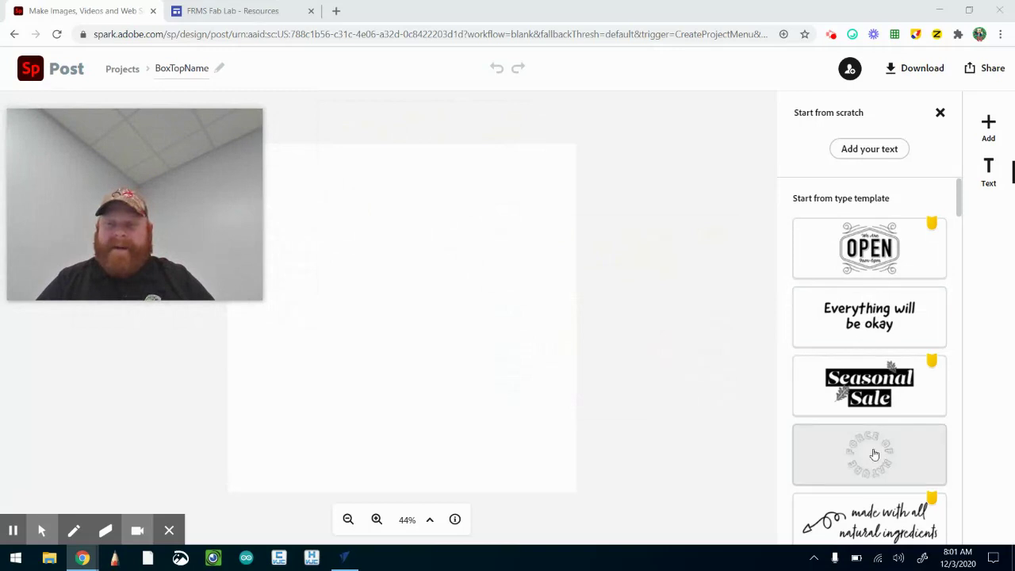
{"action": "scroll", "coordinate": [874, 453], "scroll_direction": "down", "scroll_amount": 5}
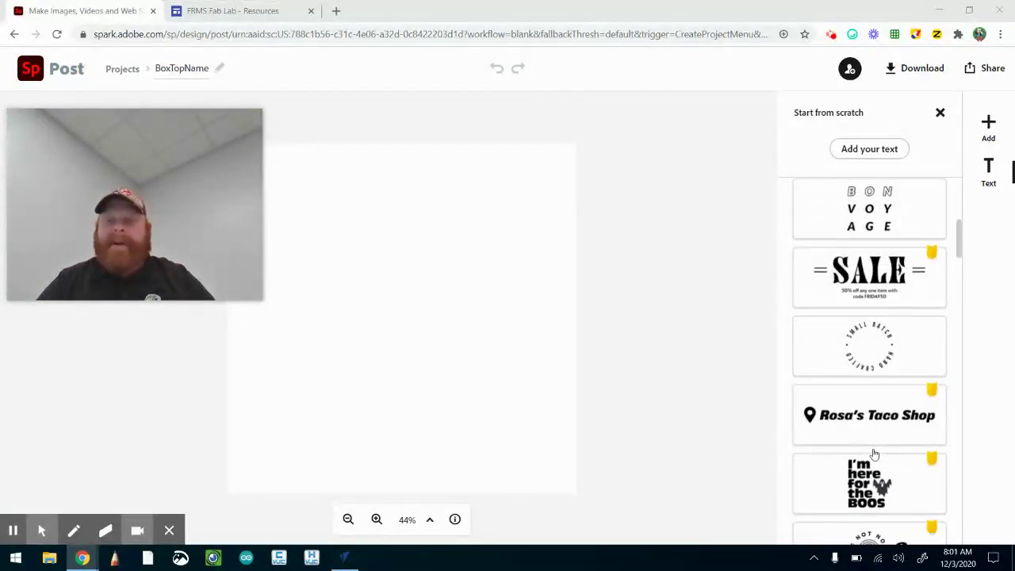
{"action": "scroll", "coordinate": [874, 454], "scroll_direction": "down", "scroll_amount": 3}
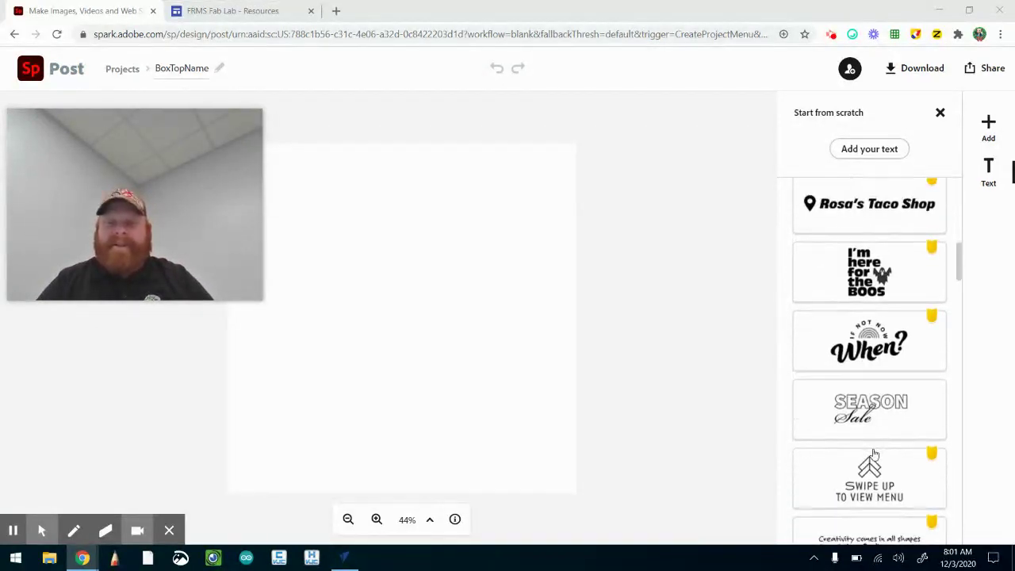
{"action": "scroll", "coordinate": [873, 454], "scroll_direction": "down", "scroll_amount": 1}
{"action": "scroll", "coordinate": [873, 454], "scroll_direction": "up", "scroll_amount": 6}
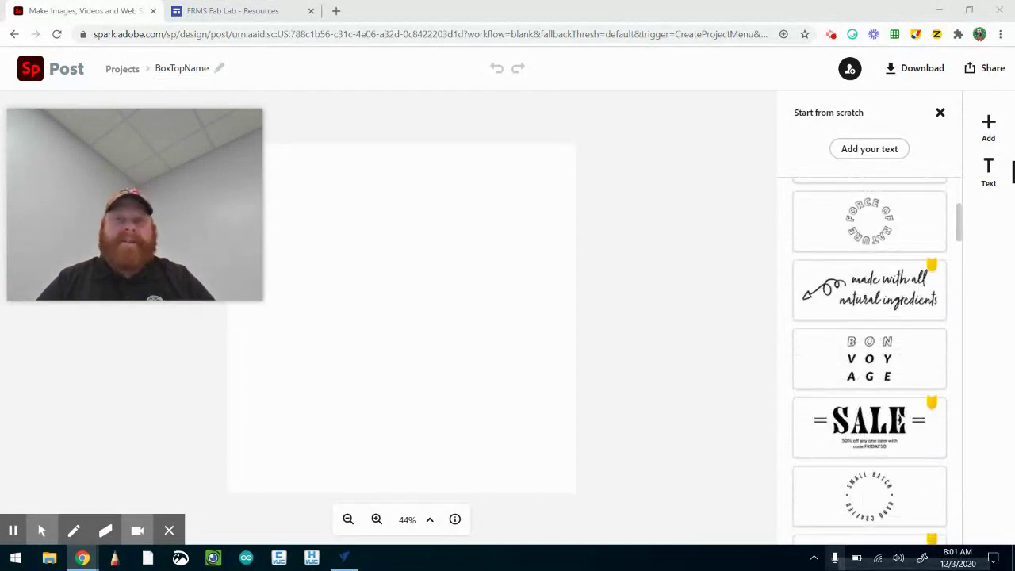
Add a new text item spelling out the person's name in capital letters
{"action": "left_click", "coordinate": [872, 144]}
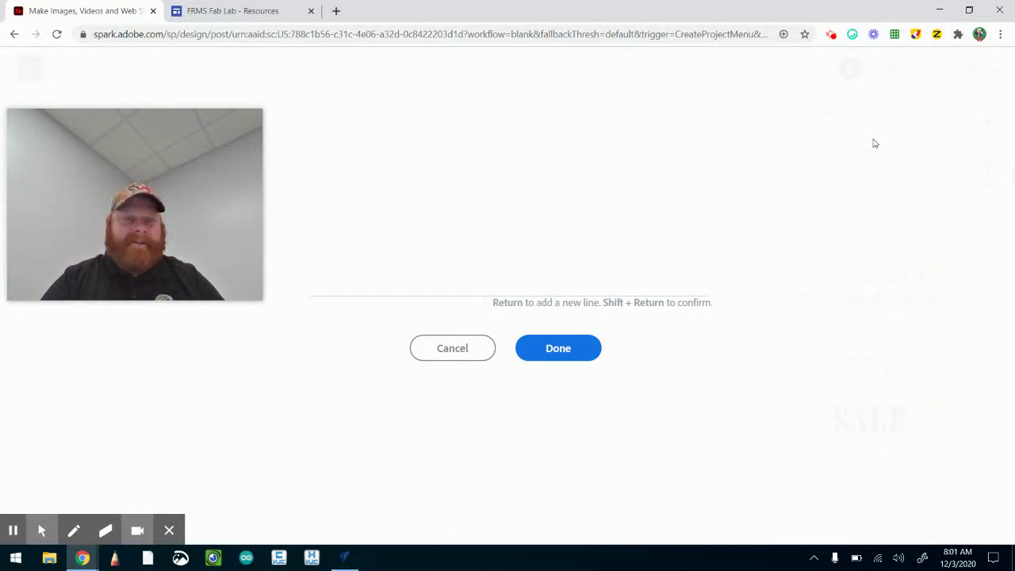
{"action": "type", "text": "Bra"}
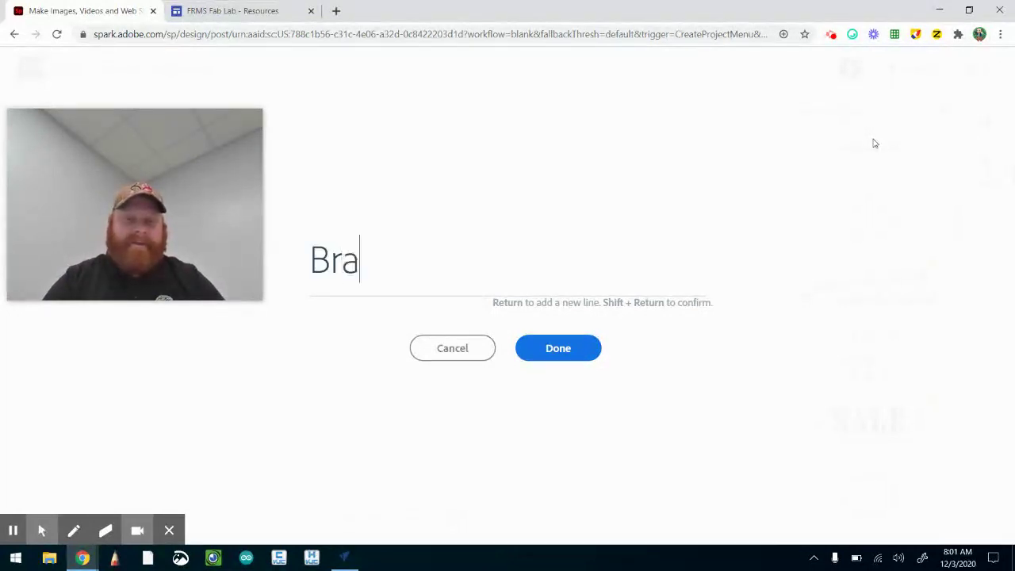
{"action": "type", "text": "d"}
{"action": "key", "text": "BackSpace"}
{"action": "key", "text": "BackSpace"}
{"action": "key", "text": "BackSpace"}
{"action": "key", "text": "BackSpace"}
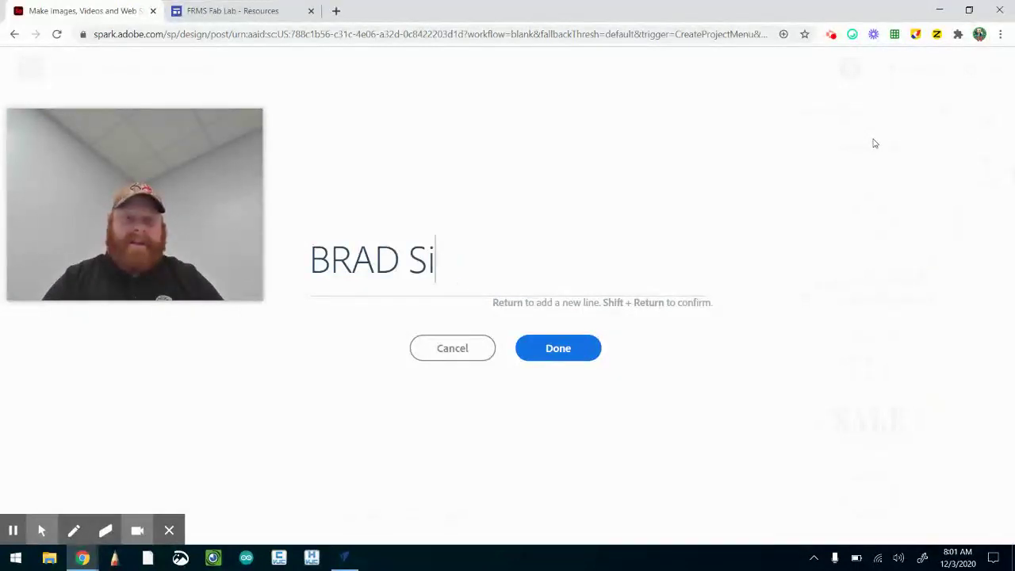
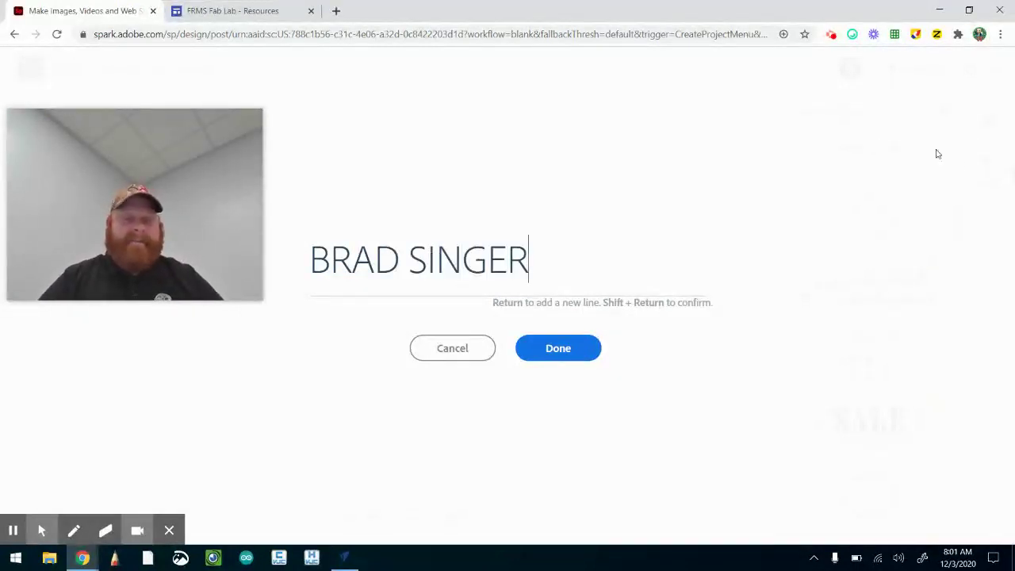
{"action": "left_click", "coordinate": [564, 351]}
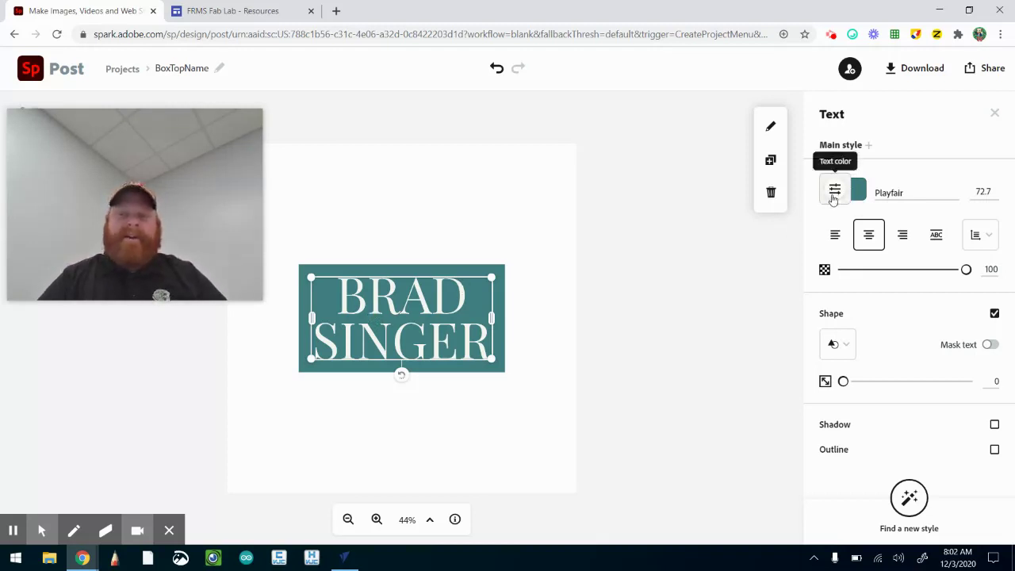
Change the name lettering's colour from white to near-black #040404
{"action": "left_click", "coordinate": [828, 200]}
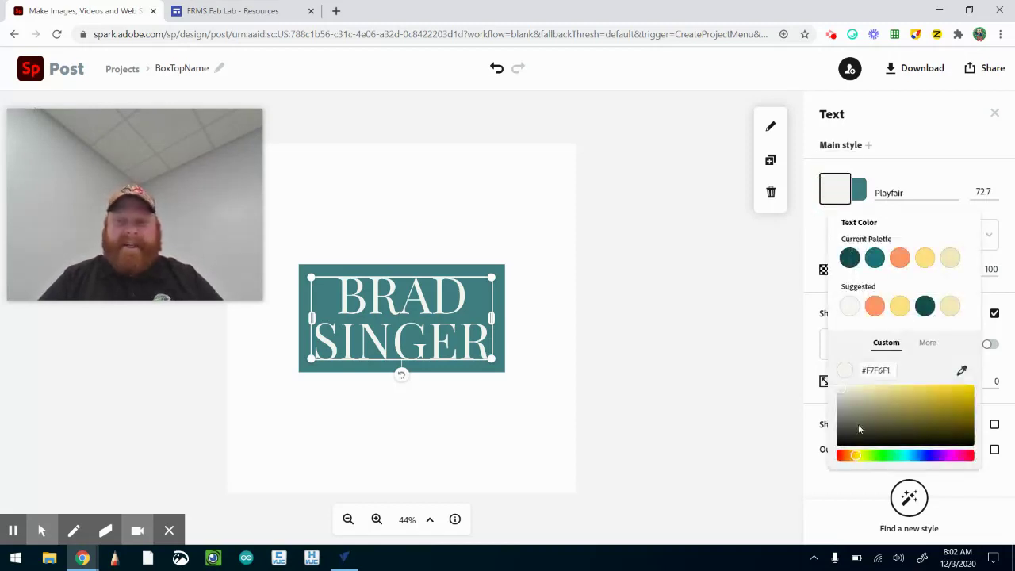
{"action": "left_click", "coordinate": [846, 445]}
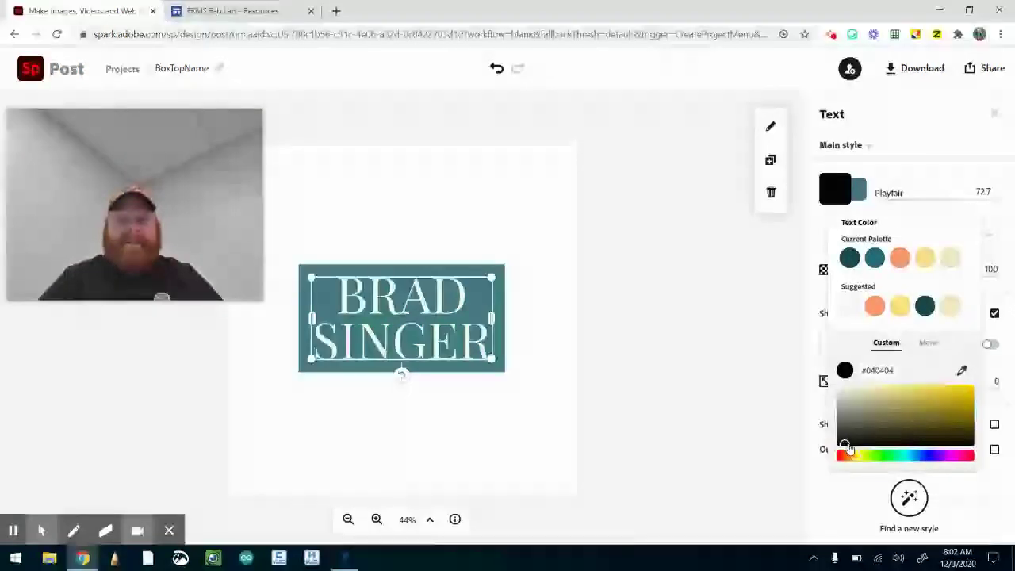
{"action": "left_click", "coordinate": [752, 277]}
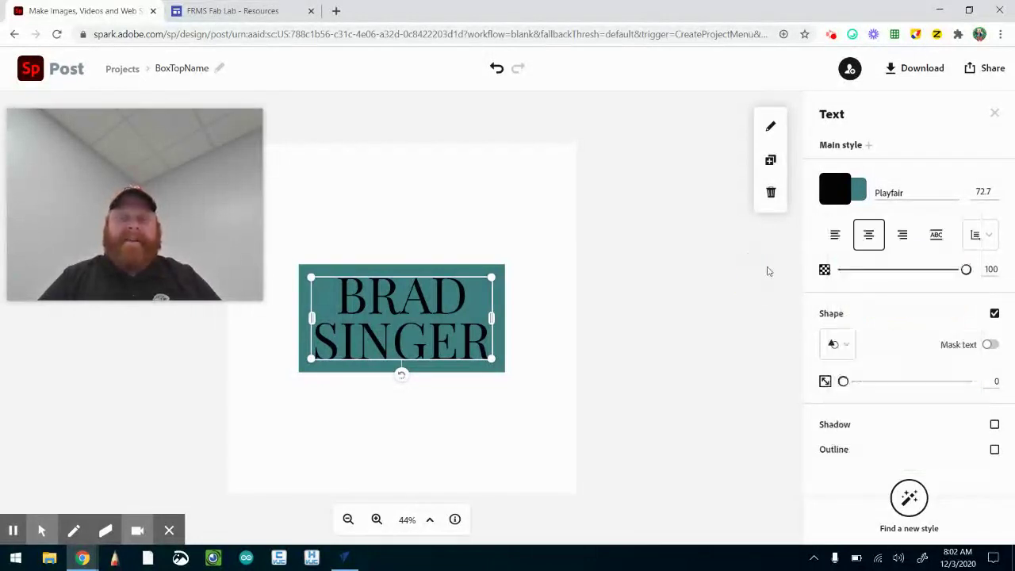
{"action": "left_click", "coordinate": [844, 344]}
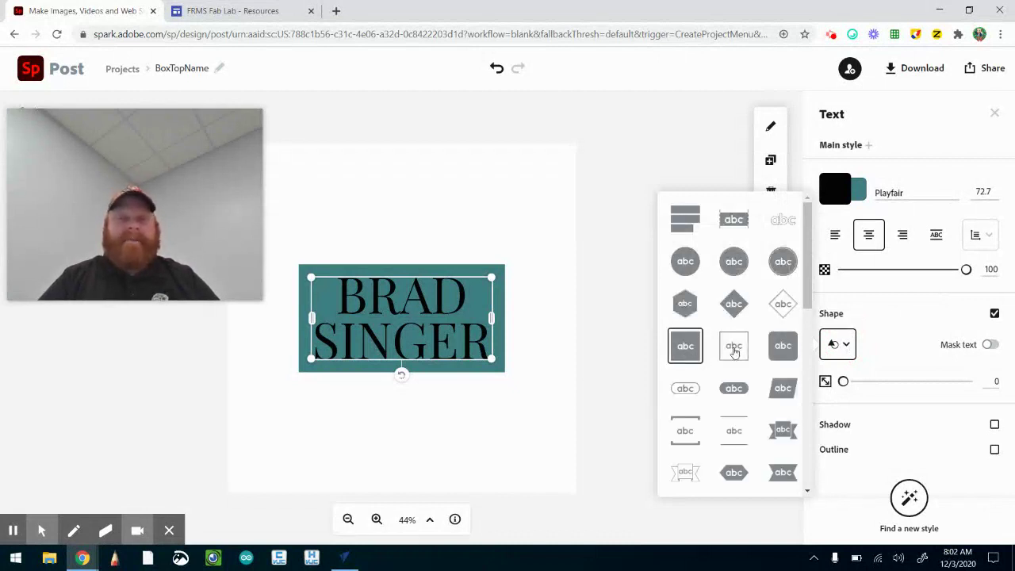
{"action": "left_click", "coordinate": [729, 217]}
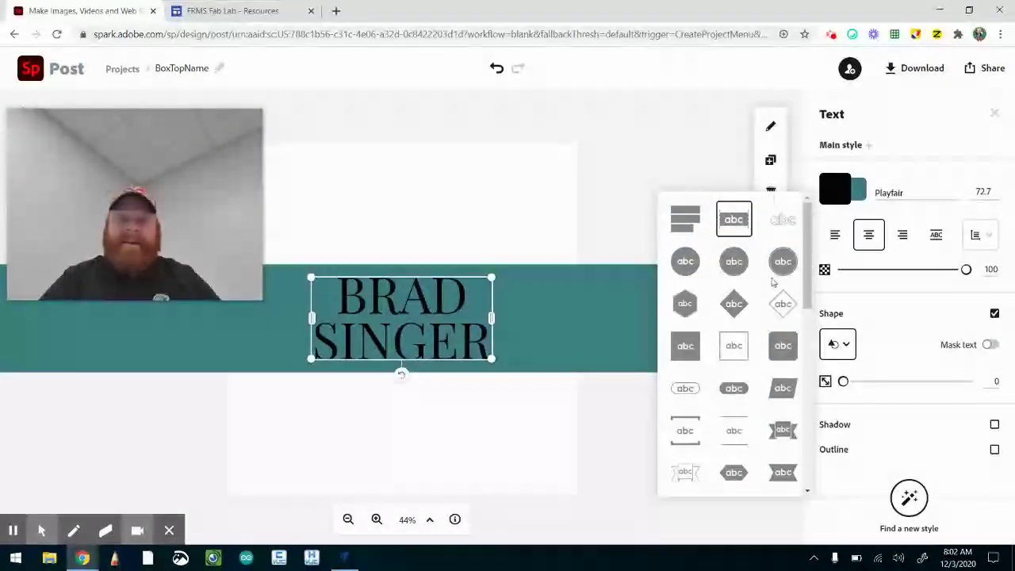
{"action": "left_click", "coordinate": [778, 226]}
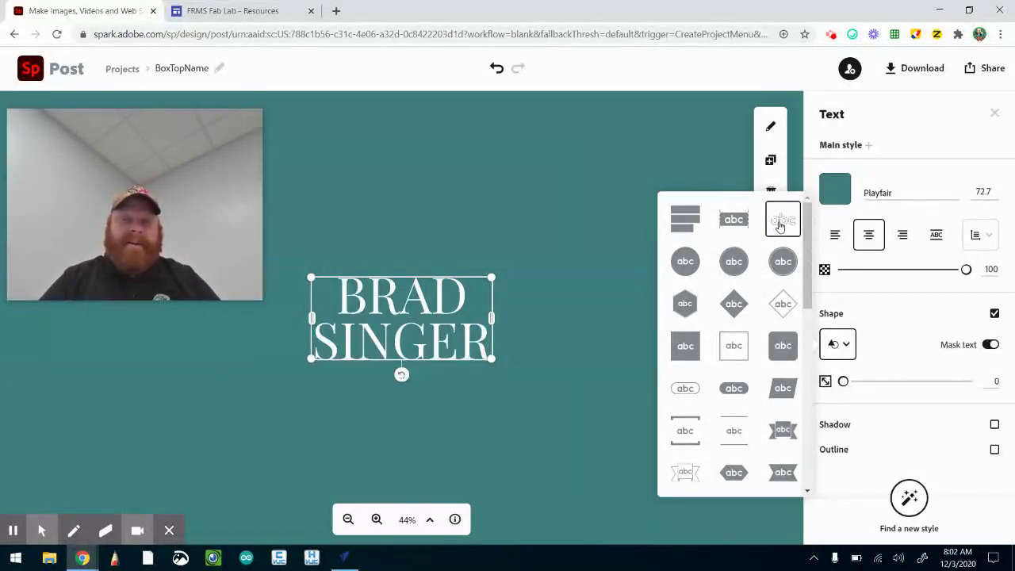
{"action": "left_click", "coordinate": [732, 433]}
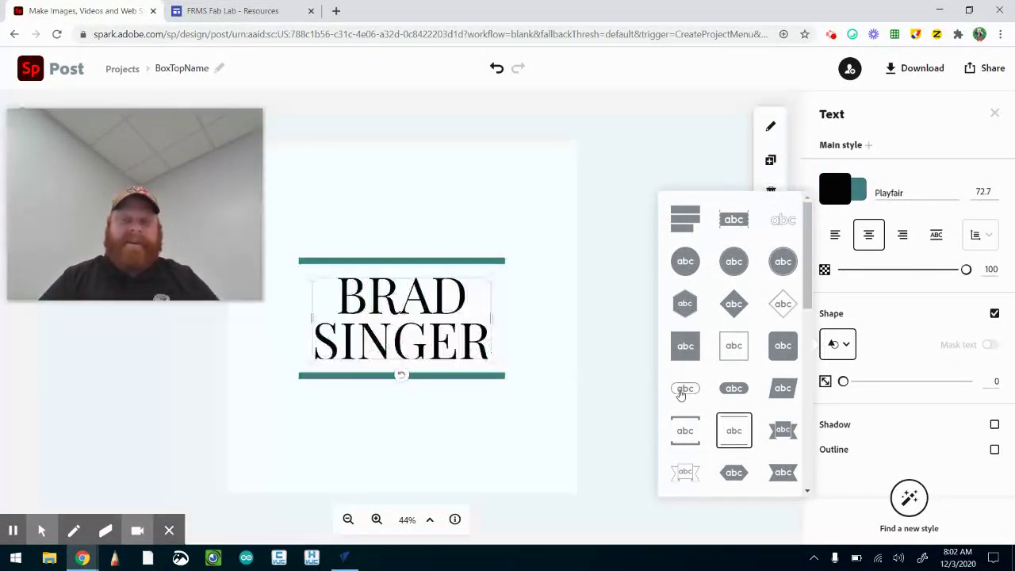
{"action": "left_click", "coordinate": [680, 390]}
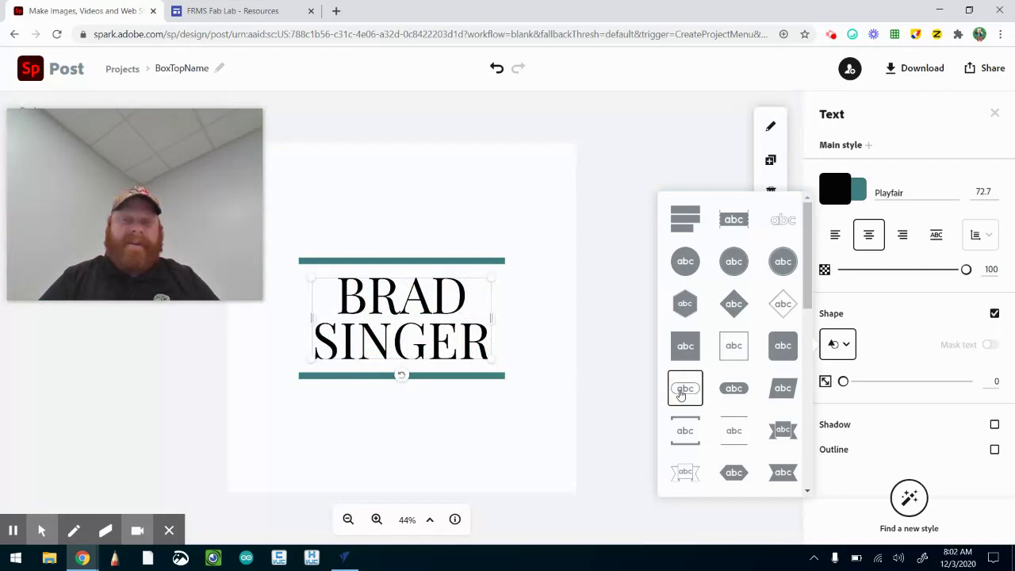
{"action": "left_click", "coordinate": [731, 349]}
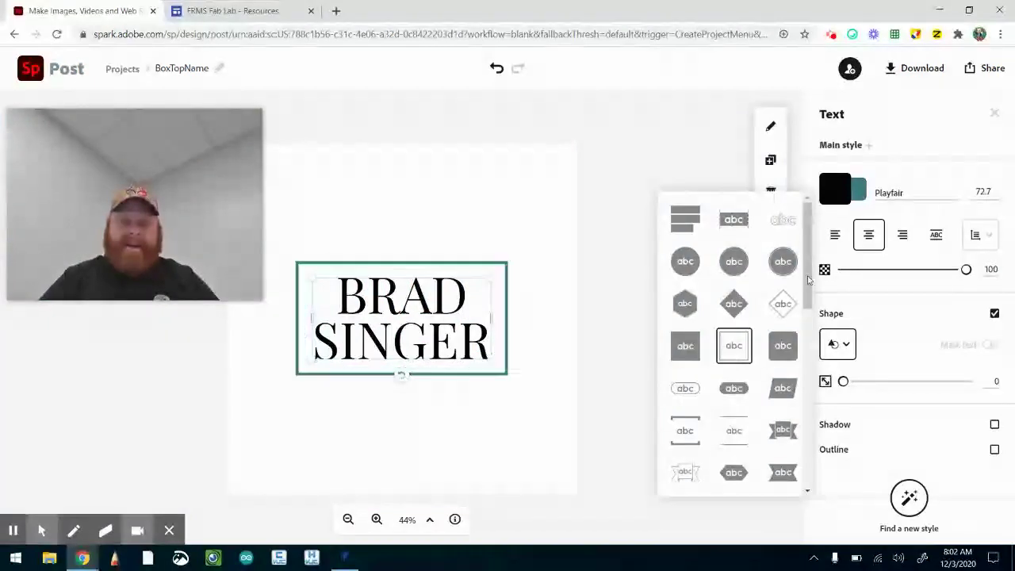
Apply the thin ribbon outline shape to the text and deselect it
{"action": "left_click_drag", "start_coordinate": [810, 284], "coordinate": [813, 371]}
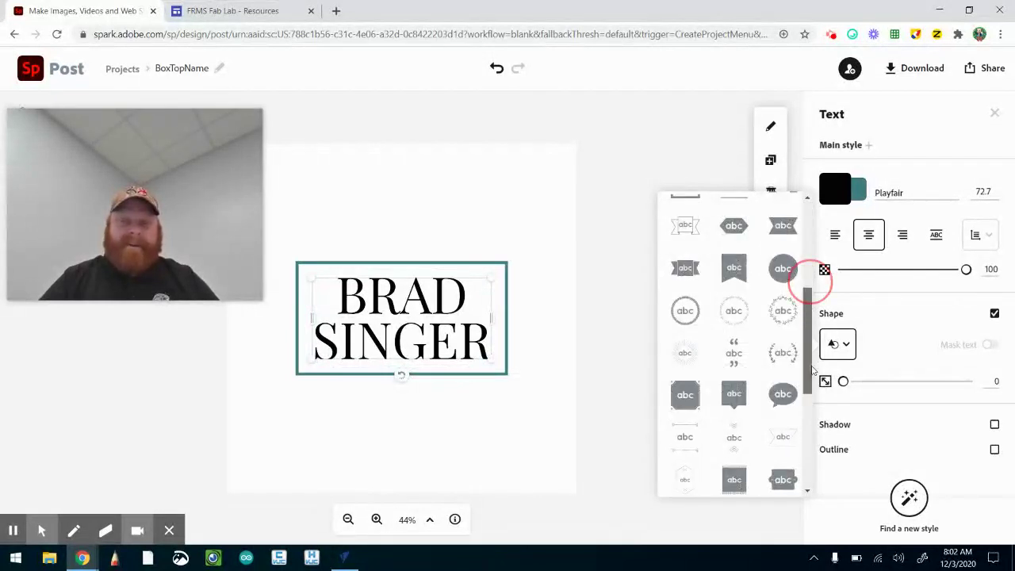
{"action": "left_click", "coordinate": [775, 438]}
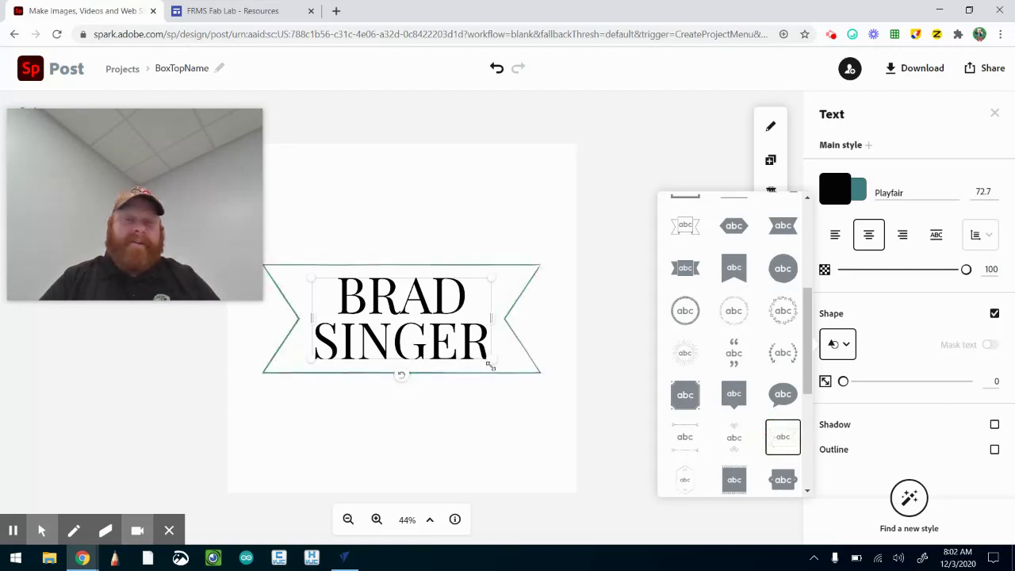
{"action": "left_click", "coordinate": [361, 426]}
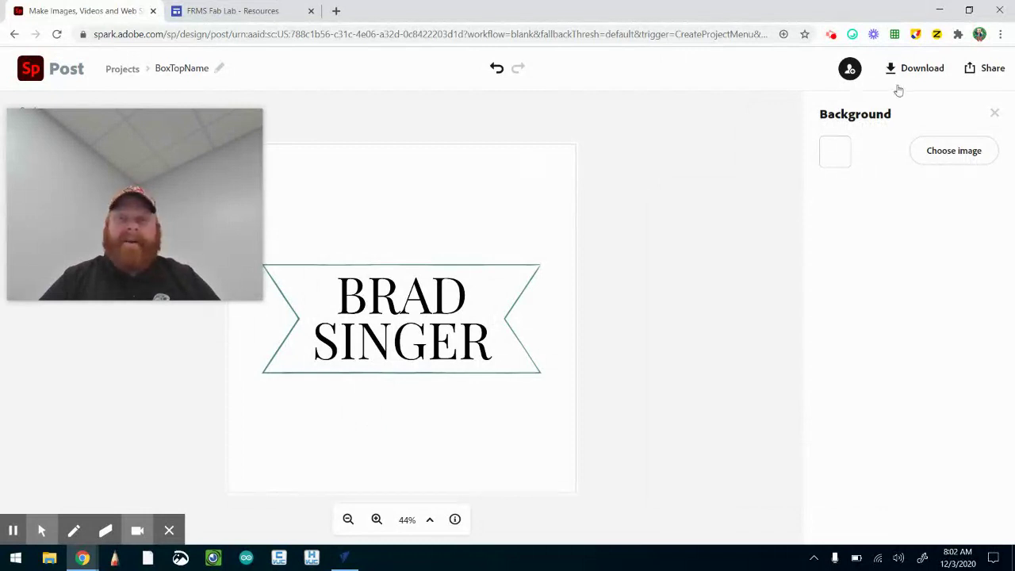
Download the post in JPG format as BoxTopName (1).jpg
{"action": "left_click", "coordinate": [913, 72]}
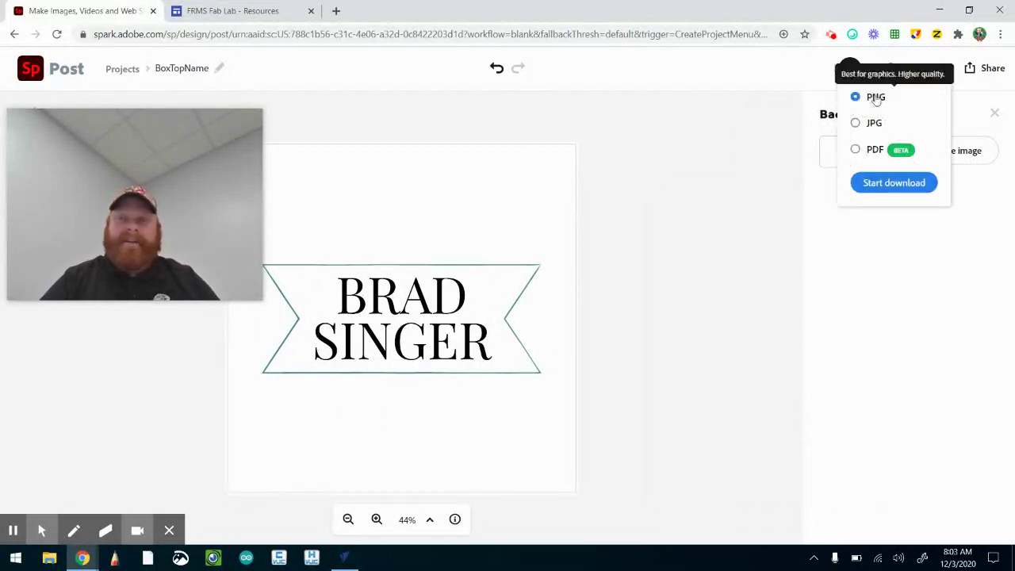
{"action": "left_click", "coordinate": [856, 125]}
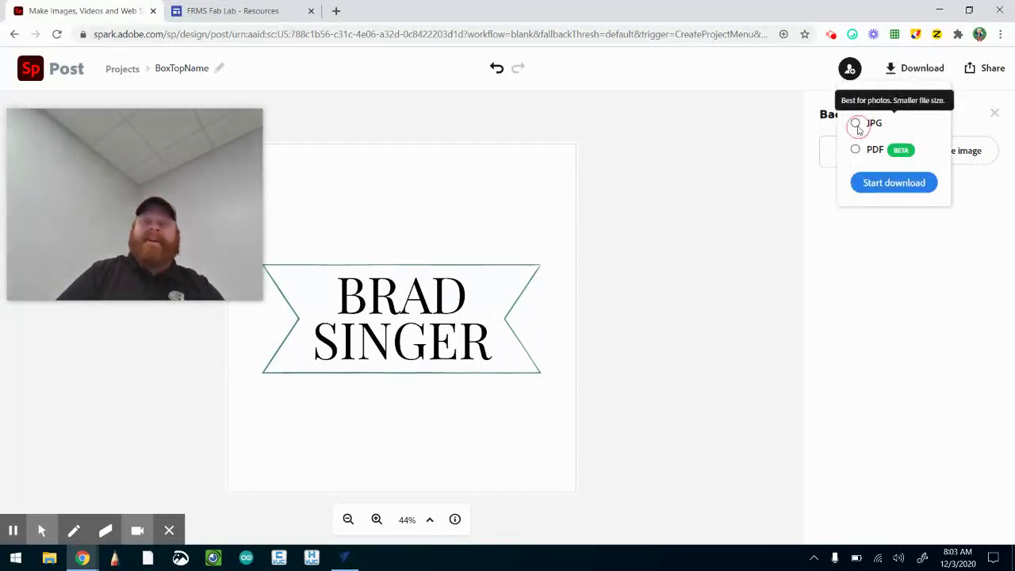
{"action": "left_click", "coordinate": [873, 182]}
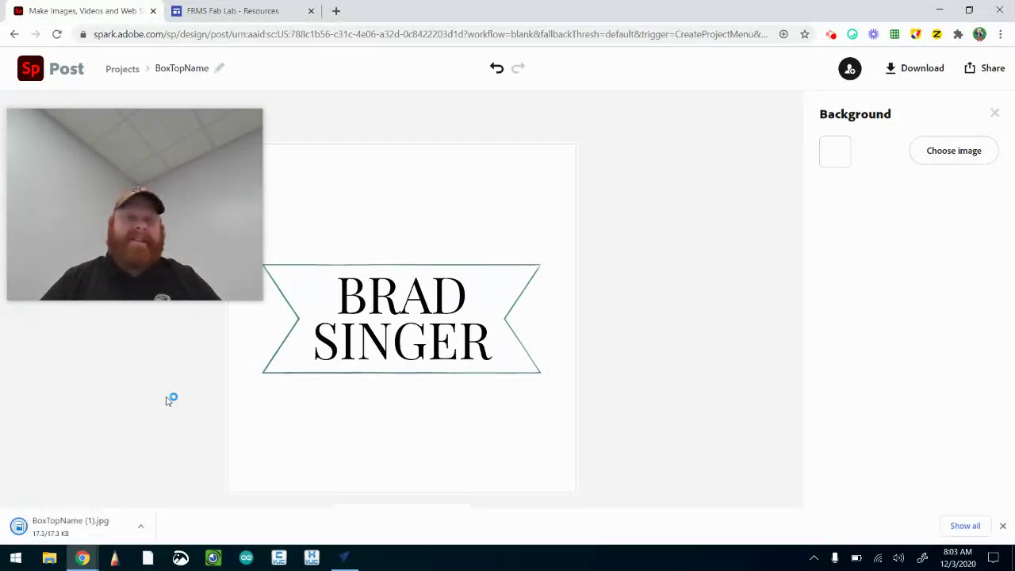
Follow the JPG to SVG Converter link on the FRMS Fab Lab - Resources page
{"action": "left_click", "coordinate": [269, 11]}
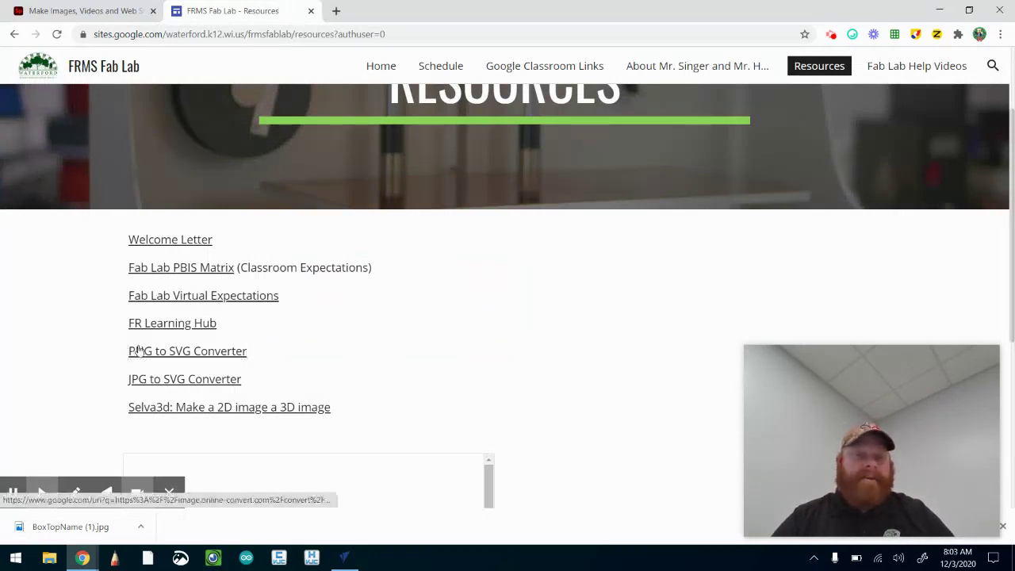
{"action": "left_click", "coordinate": [165, 380]}
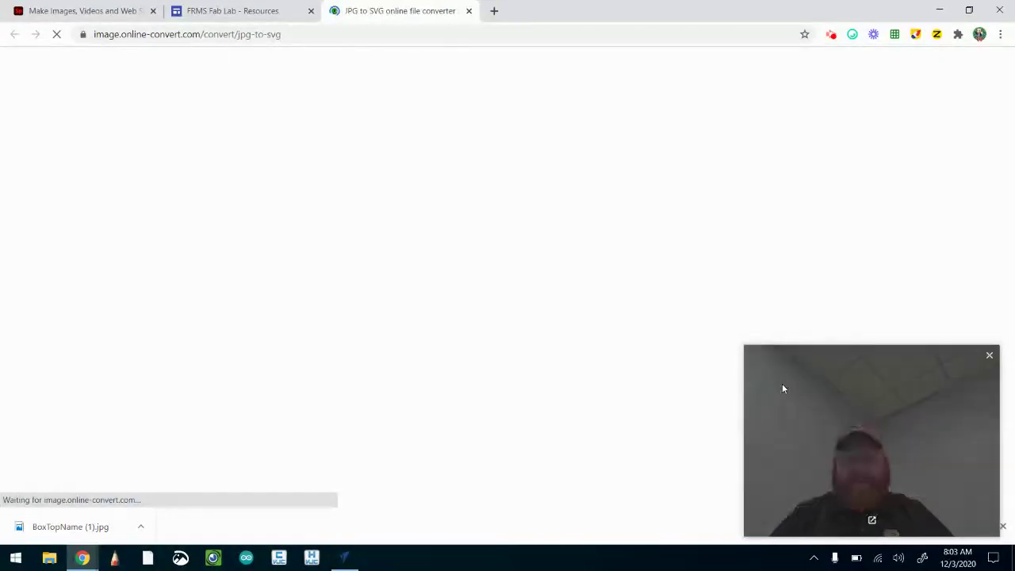
{"action": "left_click", "coordinate": [1002, 526]}
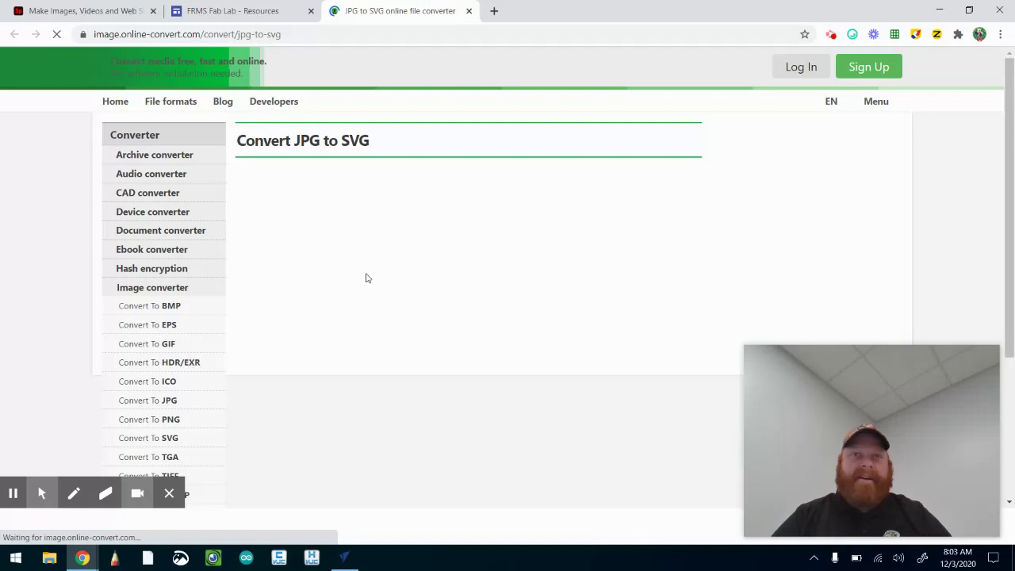
Upload BoxTopName (1).jpg from the Downloads folder to the converter
{"action": "scroll", "coordinate": [365, 278], "scroll_direction": "down", "scroll_amount": 1}
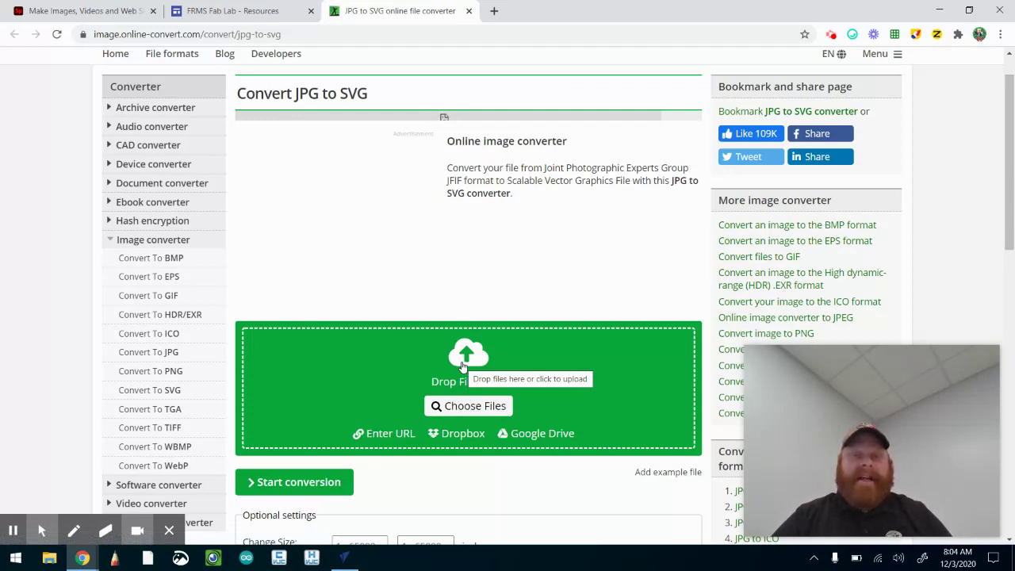
{"action": "left_click", "coordinate": [463, 365]}
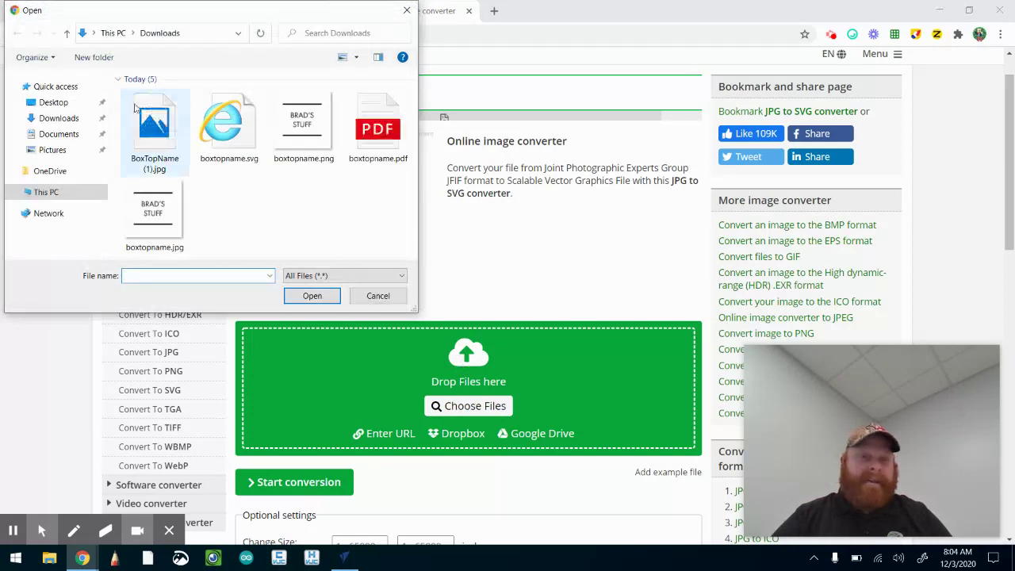
{"action": "left_click", "coordinate": [146, 132]}
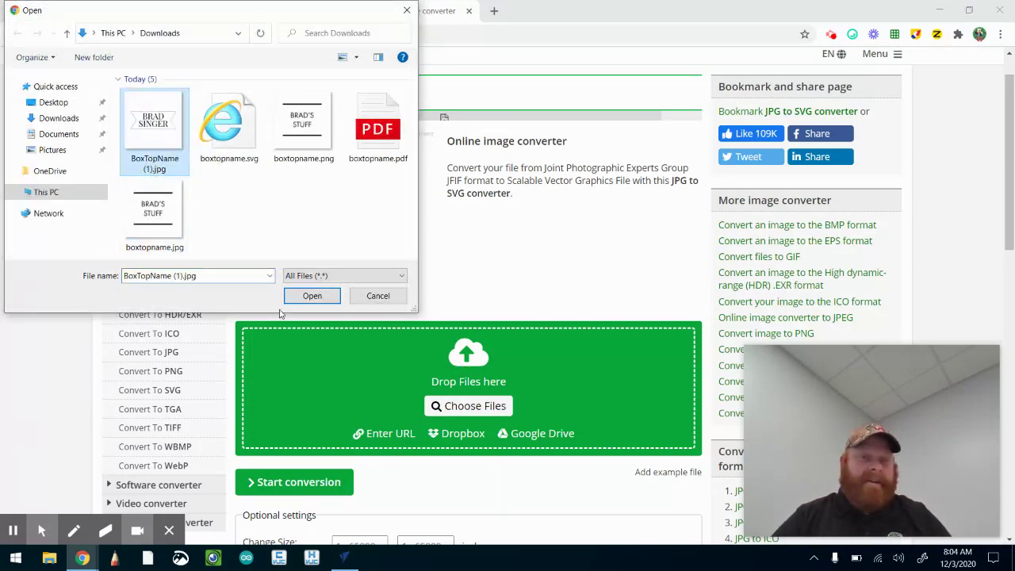
{"action": "left_click", "coordinate": [298, 297]}
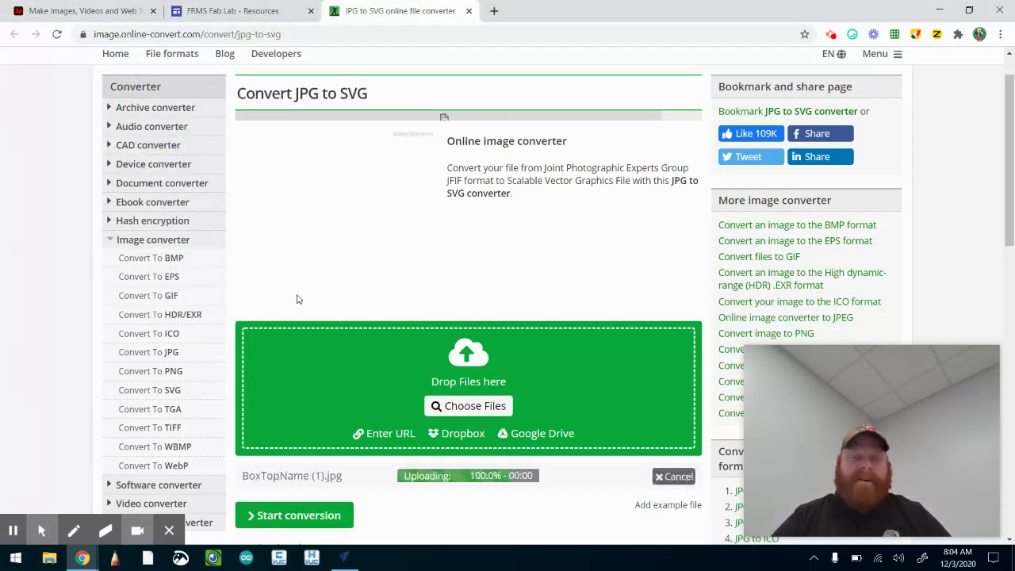
Start the conversion, producing the 5.04 kB file BoxTopName (1).svg
{"action": "left_click", "coordinate": [301, 516]}
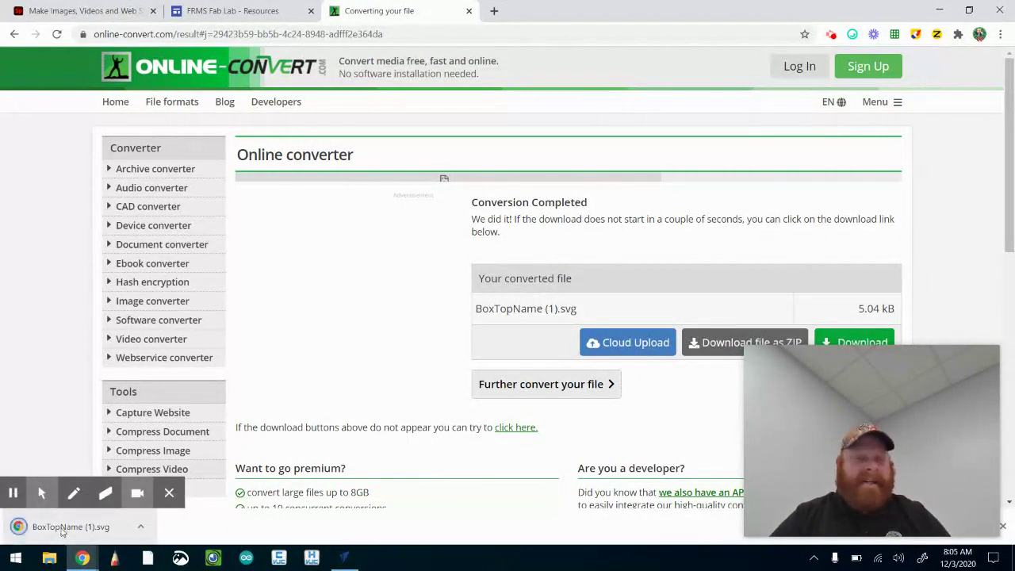
Choose Cloud Upload, then Save to GDrive for the converted SVG
{"action": "left_click", "coordinate": [639, 344]}
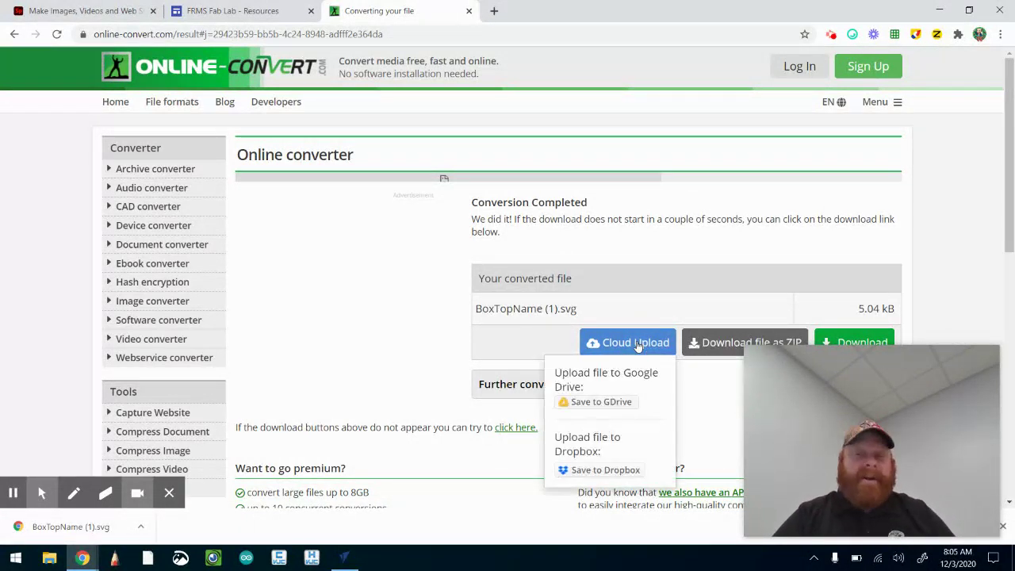
{"action": "left_click", "coordinate": [591, 405]}
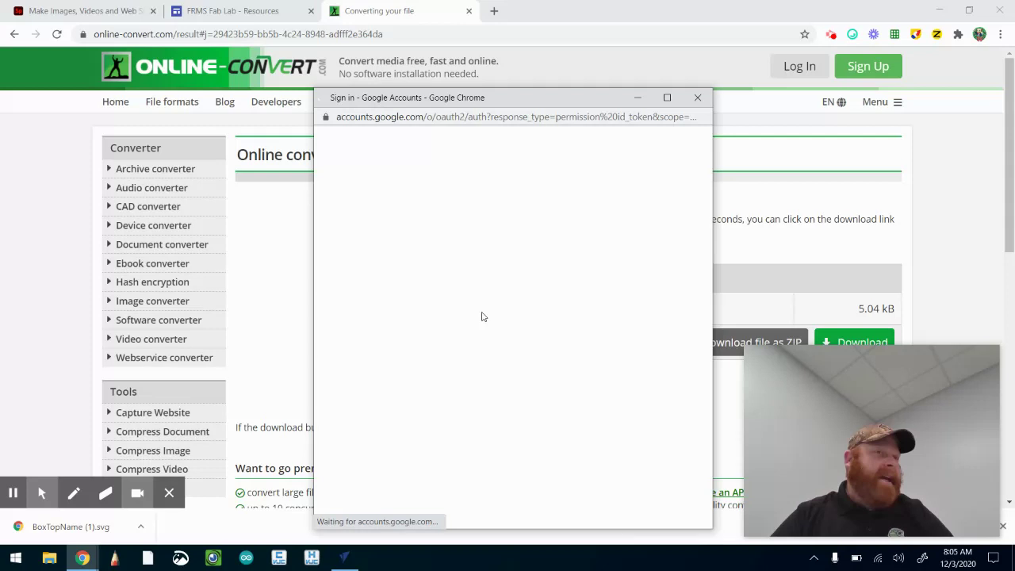
Return to VCarve Desktop's nametopof project showing the BRAD'S STUFF carving preview
{"action": "left_click", "coordinate": [345, 558]}
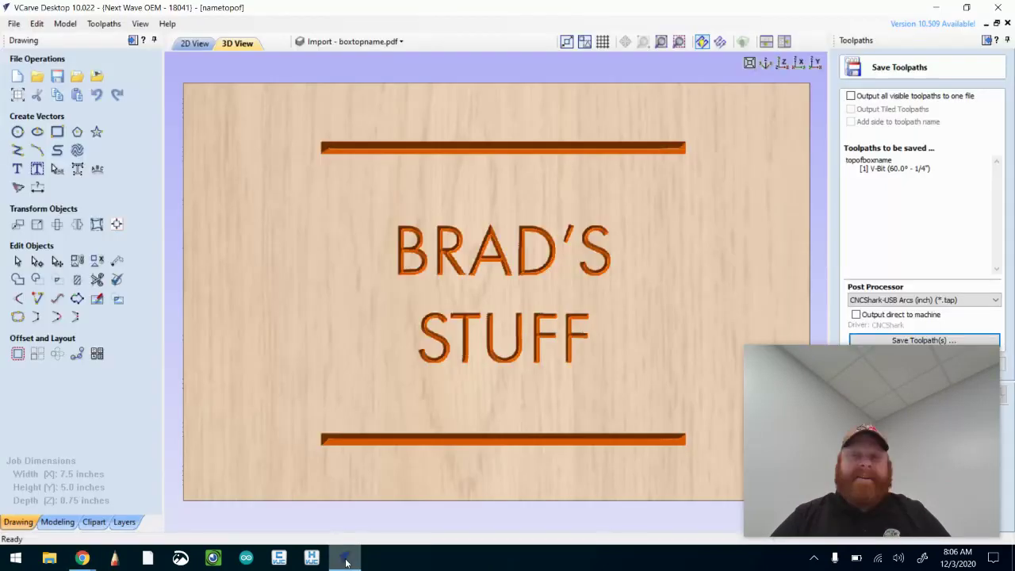